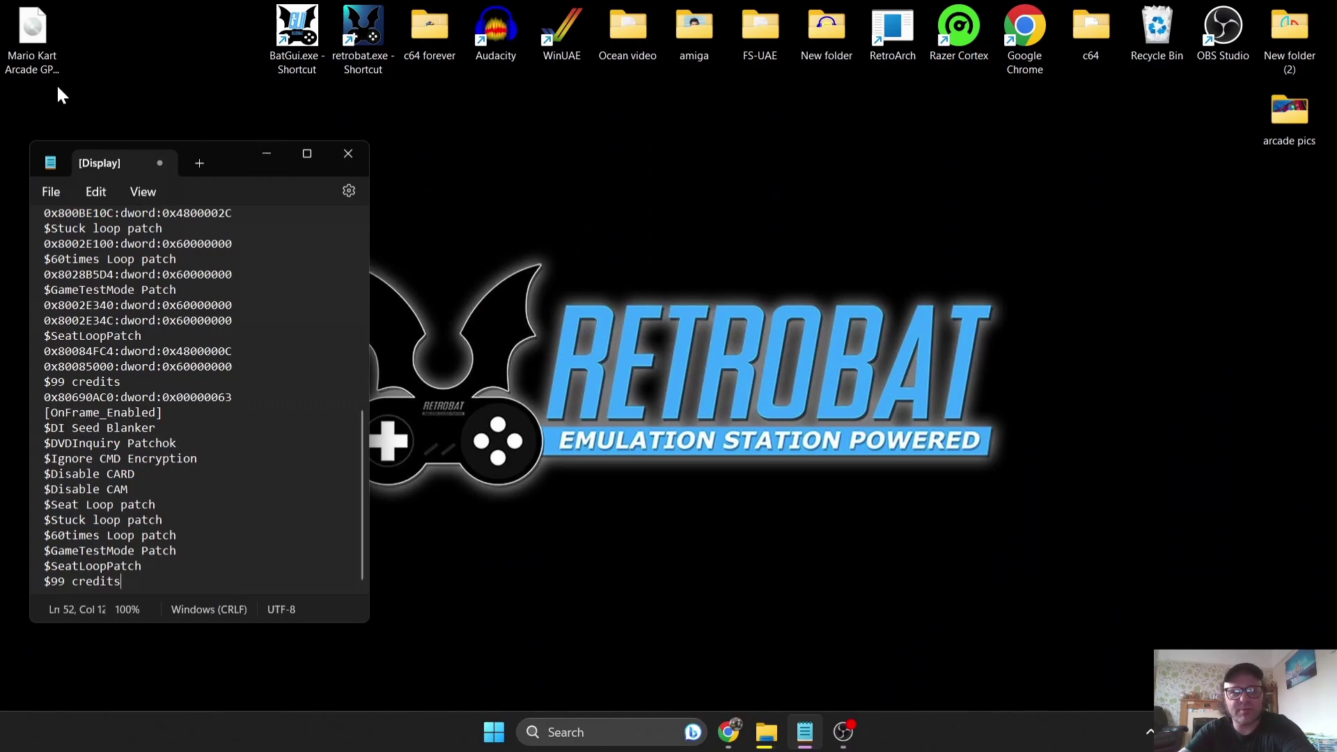
Open the RetroBat installation folder from its desktop shortcut and place its window beside the Notepad window.
{"action": "left_click", "coordinate": [42, 51]}
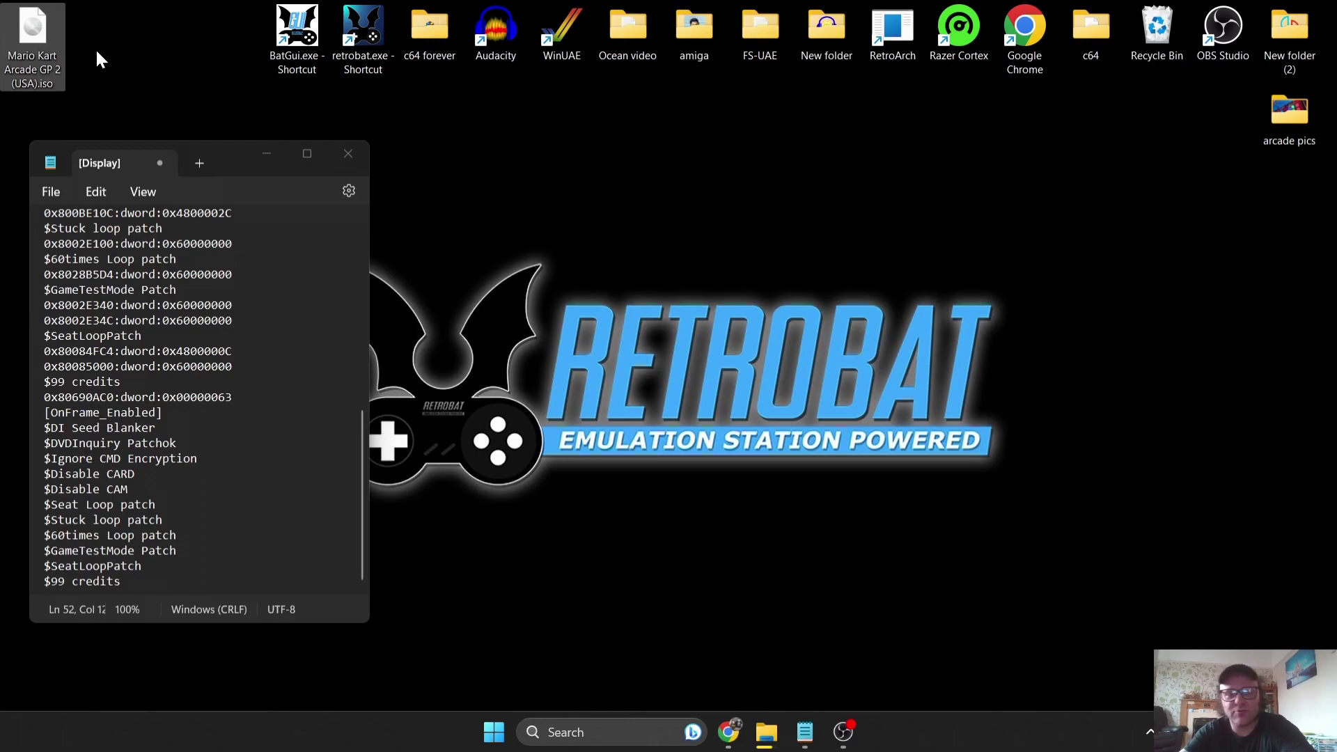
{"action": "left_click_drag", "start_coordinate": [221, 156], "coordinate": [288, 169]}
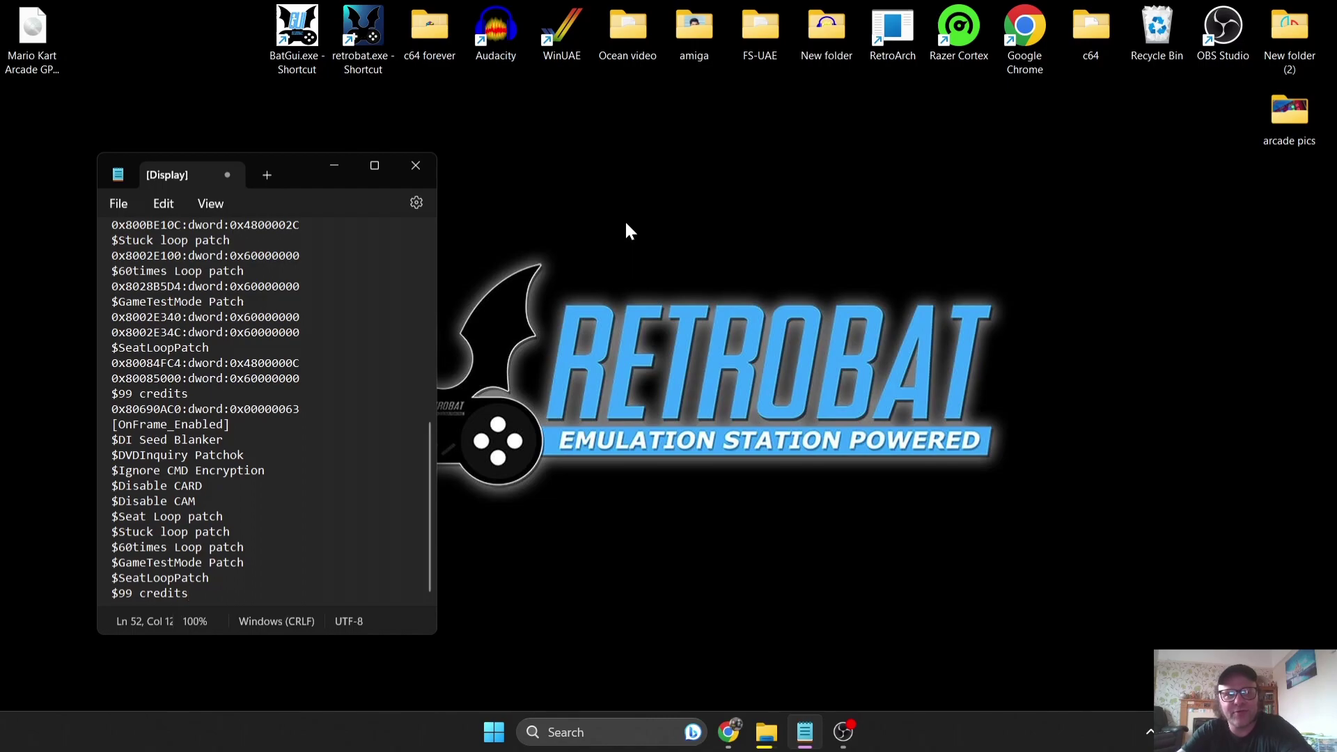
{"action": "right_click", "coordinate": [358, 25]}
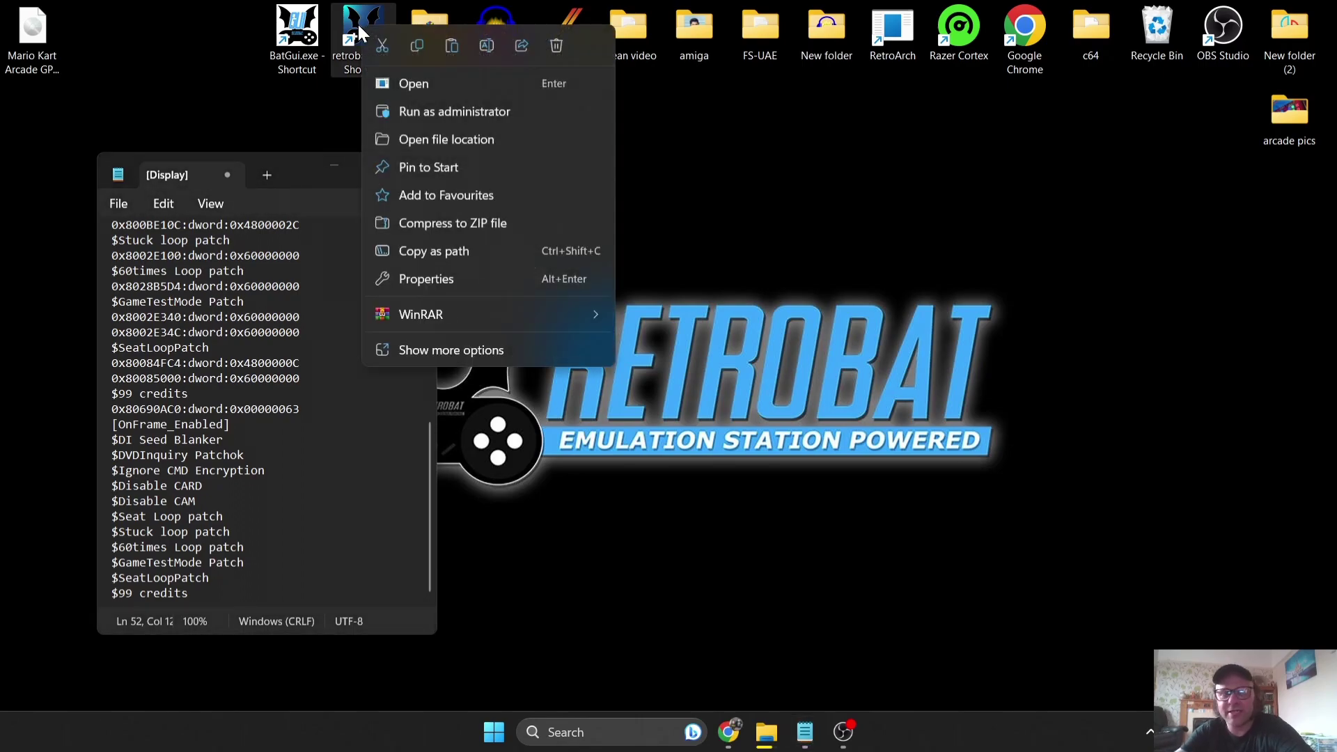
{"action": "left_click", "coordinate": [426, 139]}
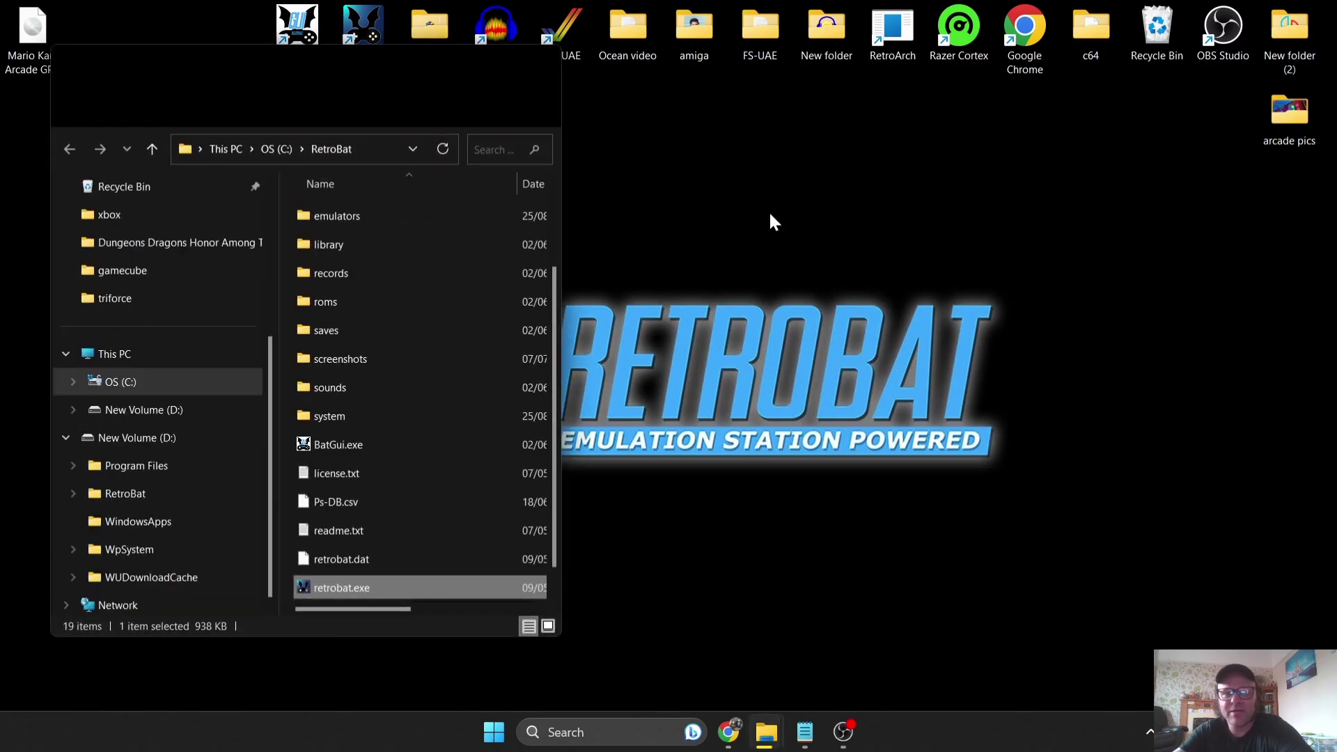
{"action": "double_click", "coordinate": [375, 60]}
{"action": "double_click", "coordinate": [593, 12]}
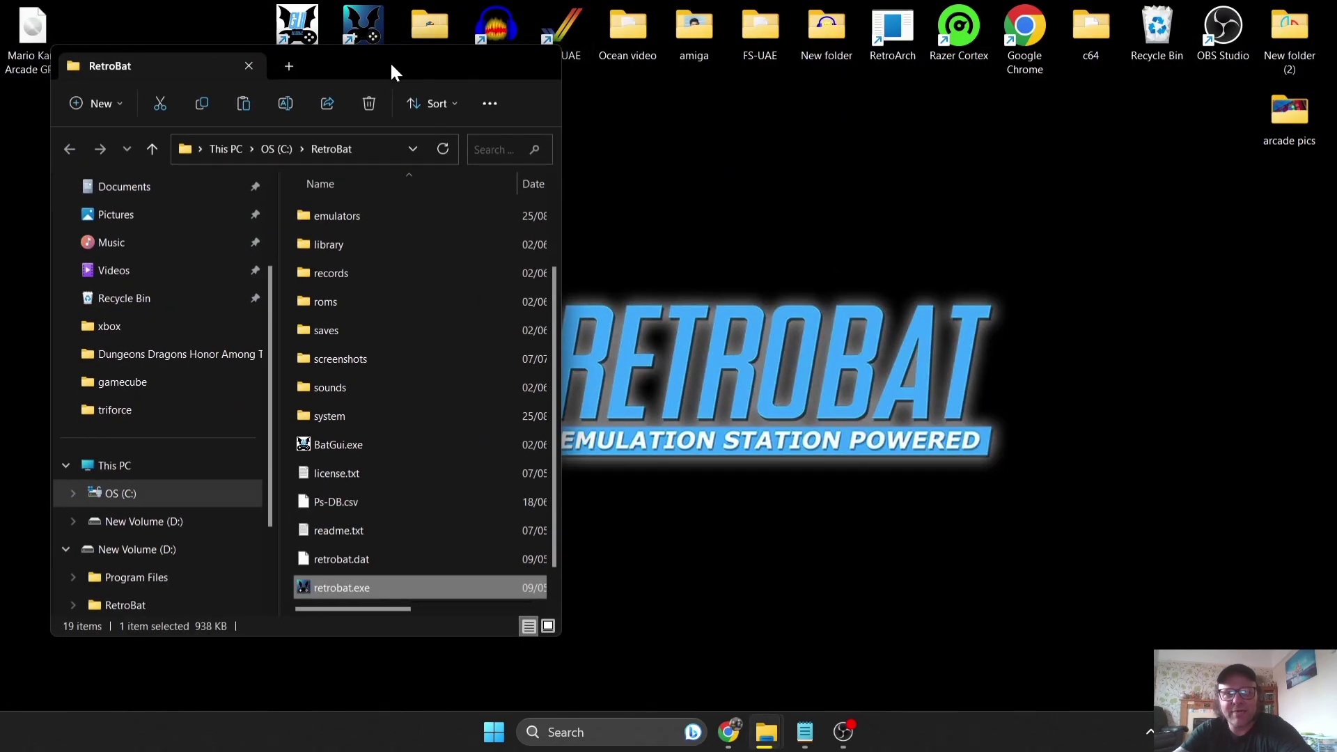
{"action": "left_click_drag", "start_coordinate": [387, 65], "coordinate": [989, 79]}
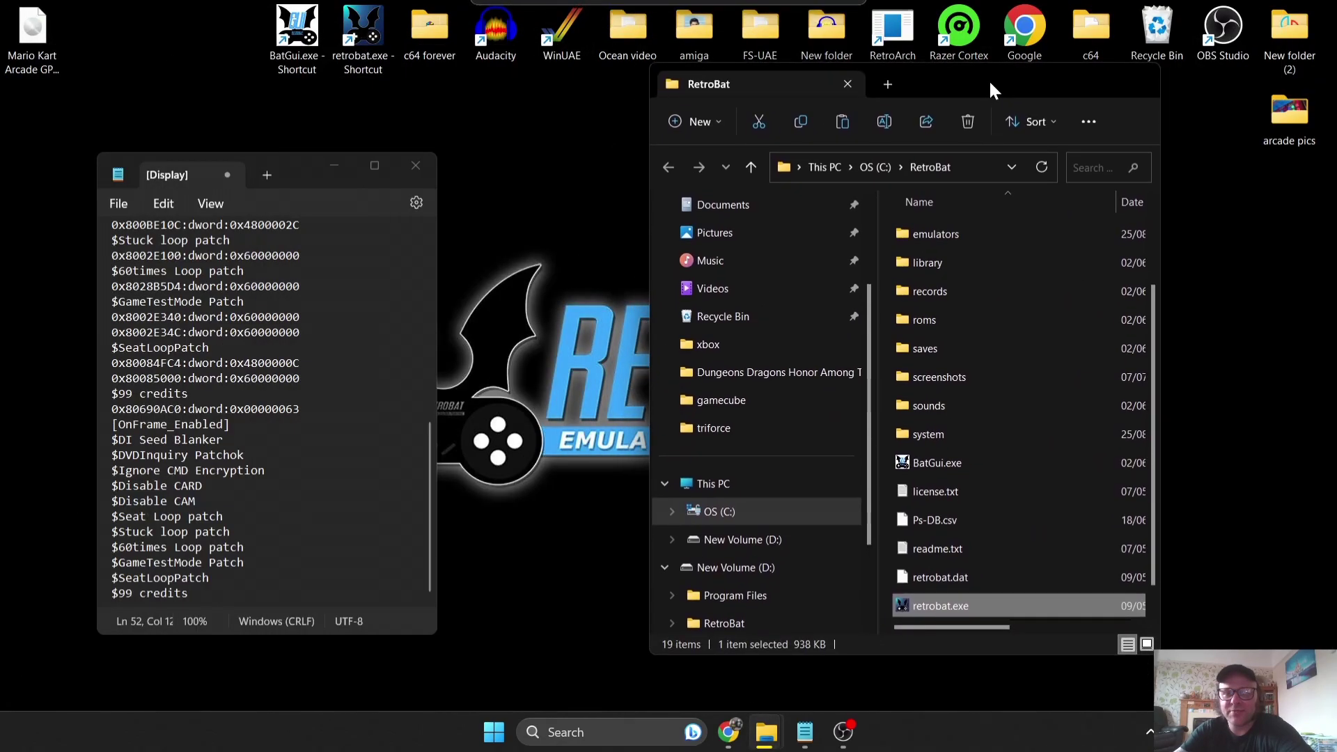
Move Mario Kart Arcade GP 2 (USA).iso from the desktop into RetroBat's roms\triforce folder.
{"action": "double_click", "coordinate": [955, 321]}
{"action": "left_click_drag", "start_coordinate": [1154, 217], "coordinate": [1159, 548]}
{"action": "double_click", "coordinate": [980, 385]}
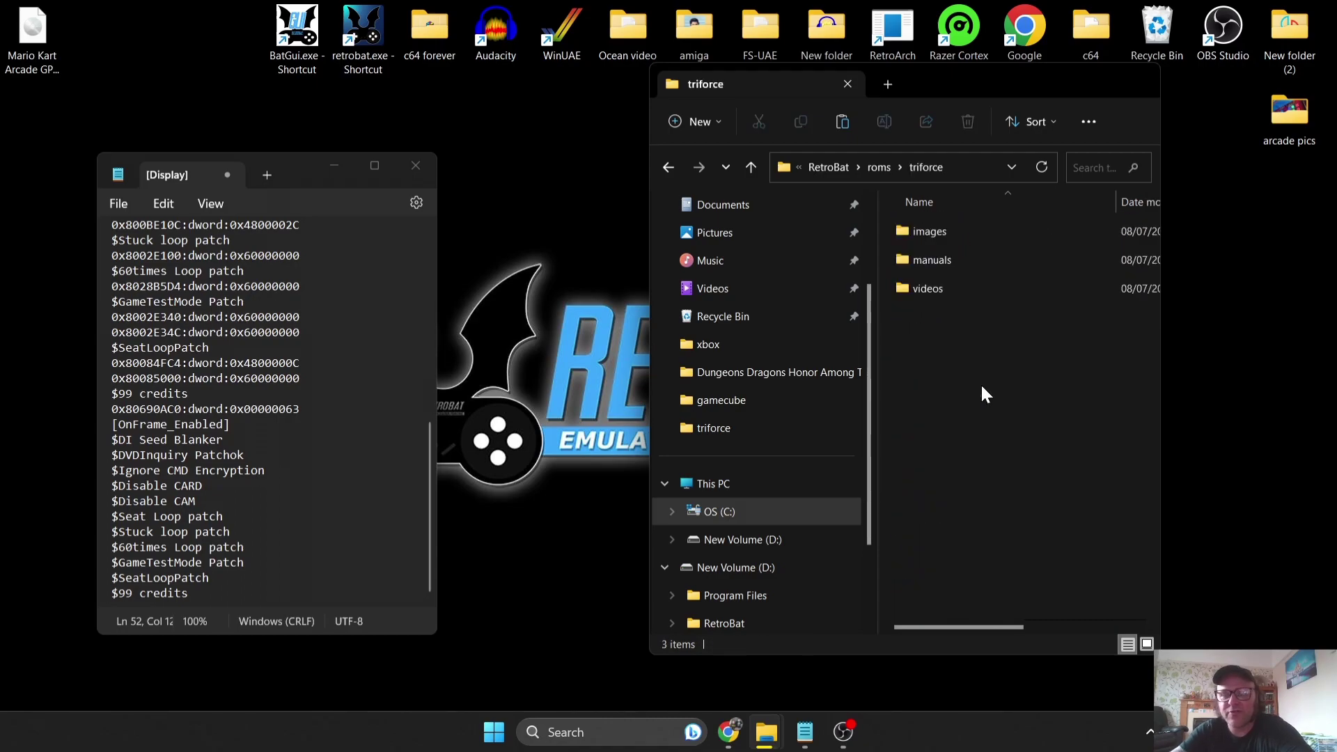
{"action": "left_click_drag", "start_coordinate": [37, 23], "coordinate": [996, 360]}
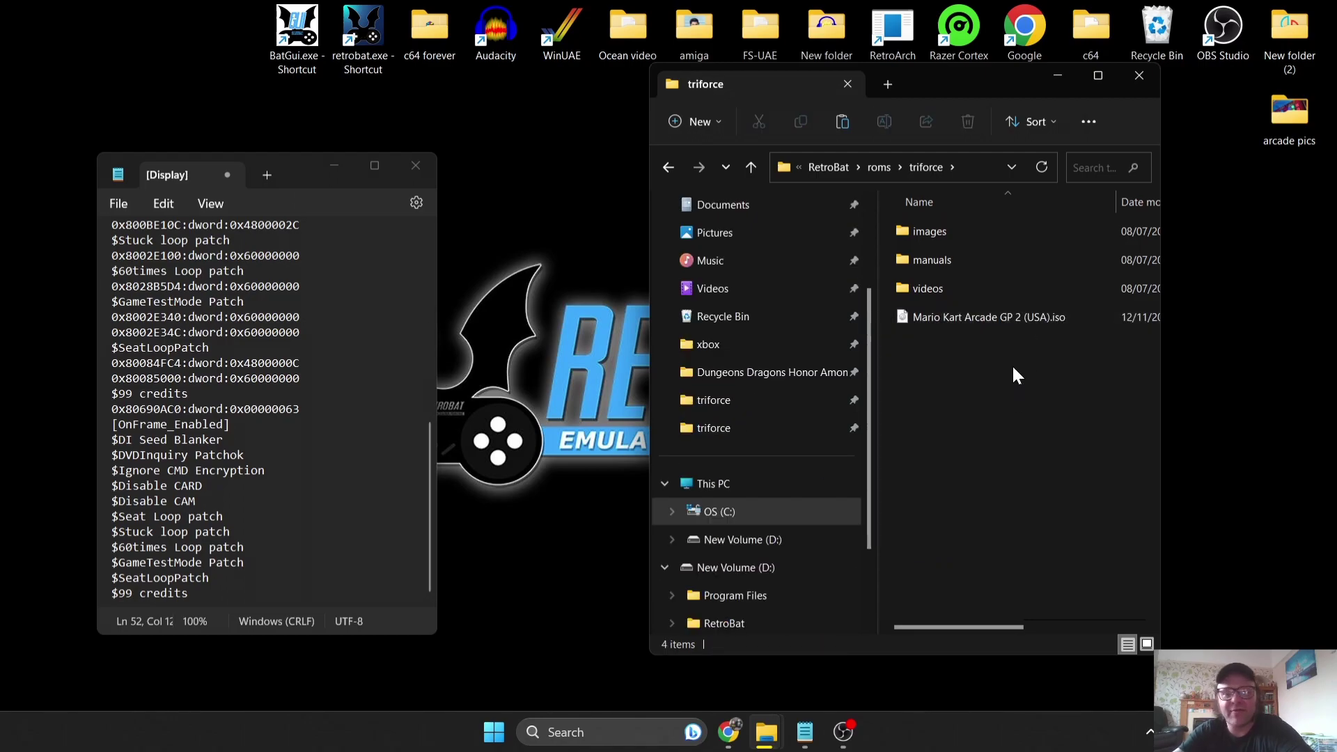
Open the dolphin-triforce folder inside RetroBat's emulators folder.
{"action": "left_click", "coordinate": [676, 167]}
{"action": "left_click", "coordinate": [676, 168]}
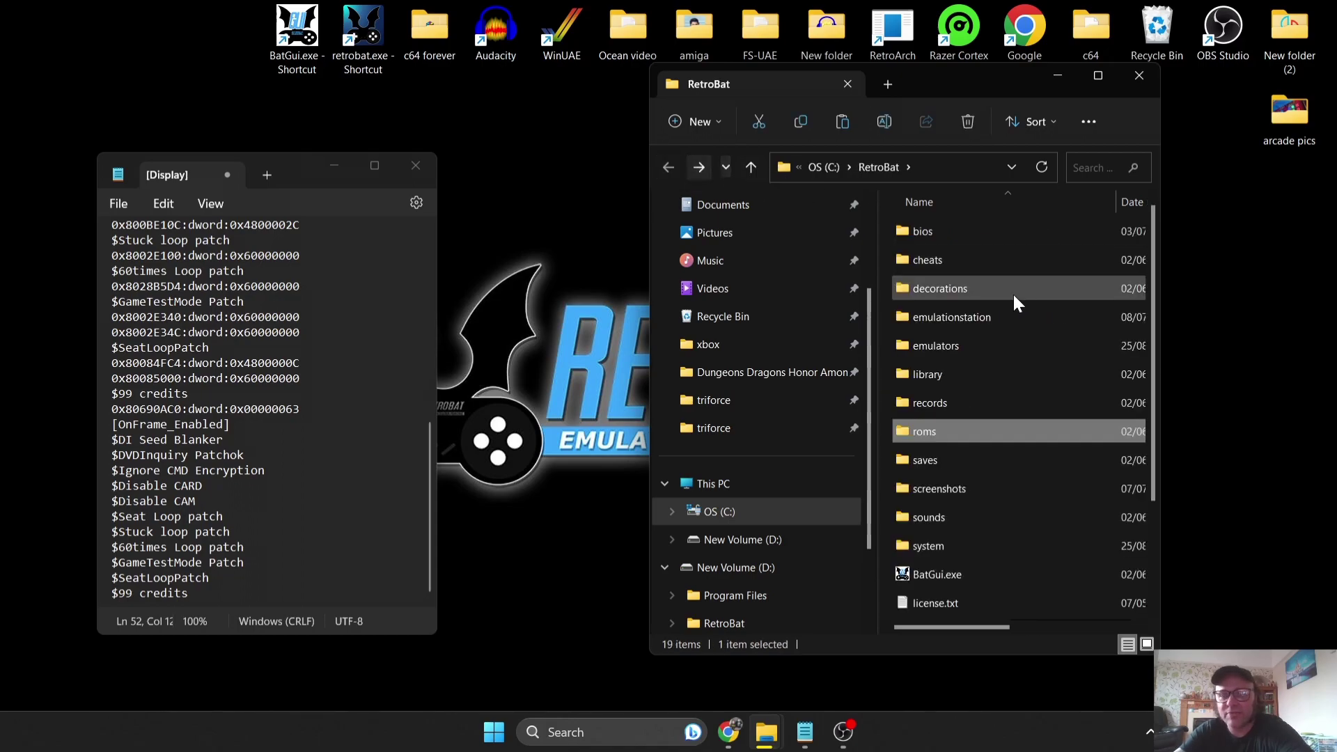
{"action": "left_click", "coordinate": [966, 346]}
{"action": "double_click", "coordinate": [966, 345]}
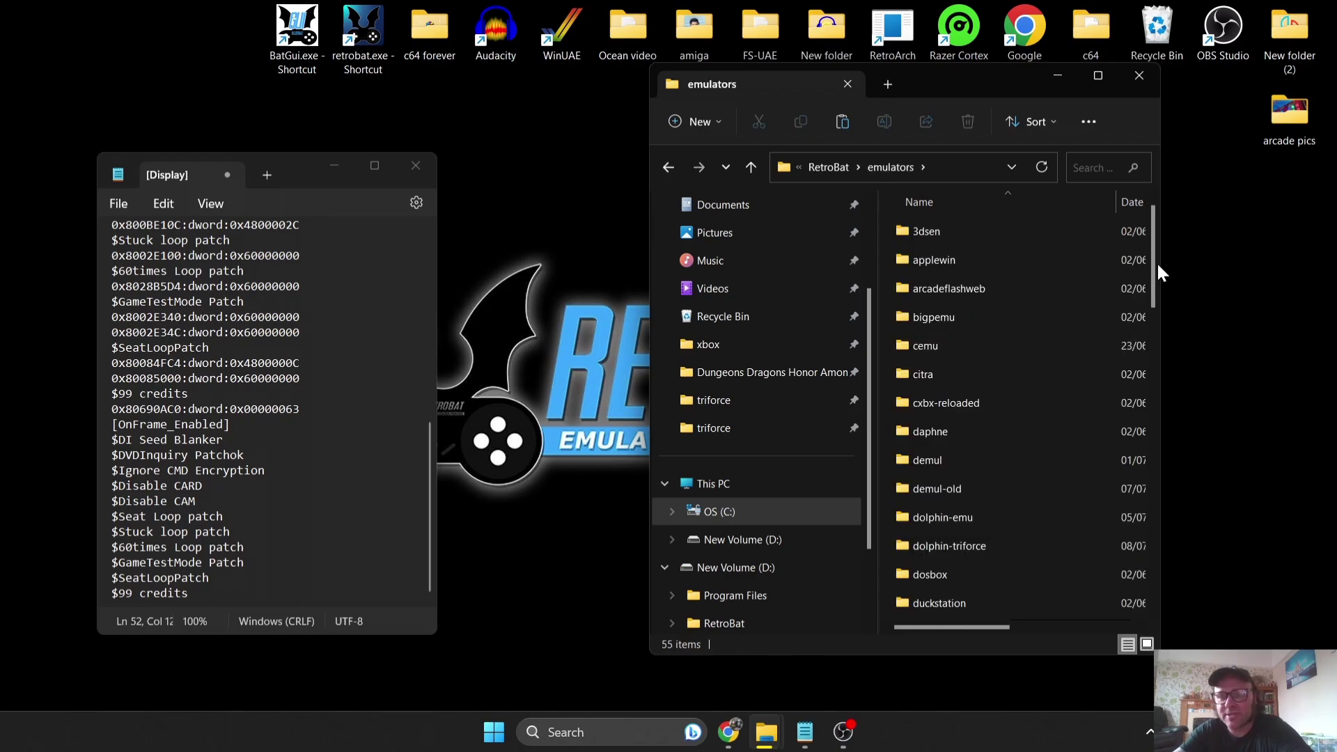
{"action": "left_click_drag", "start_coordinate": [1157, 260], "coordinate": [1156, 292]}
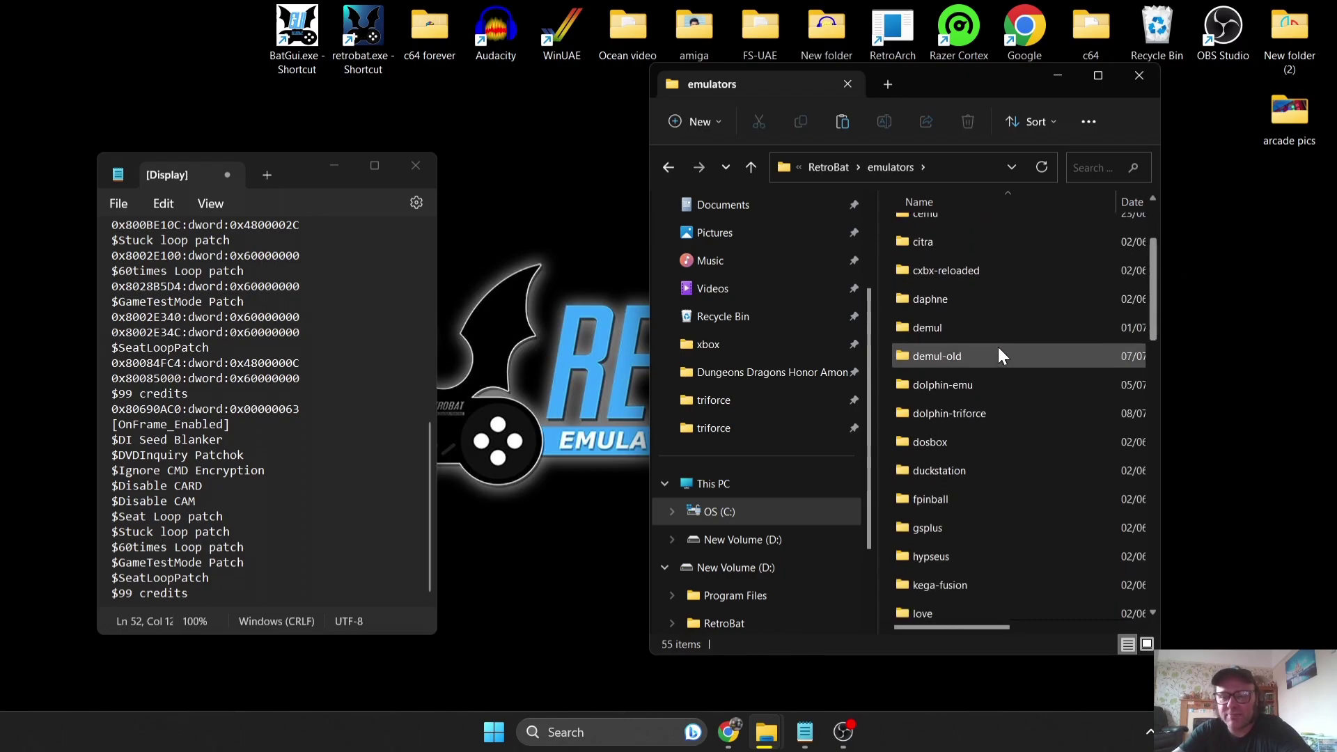
{"action": "double_click", "coordinate": [1024, 419]}
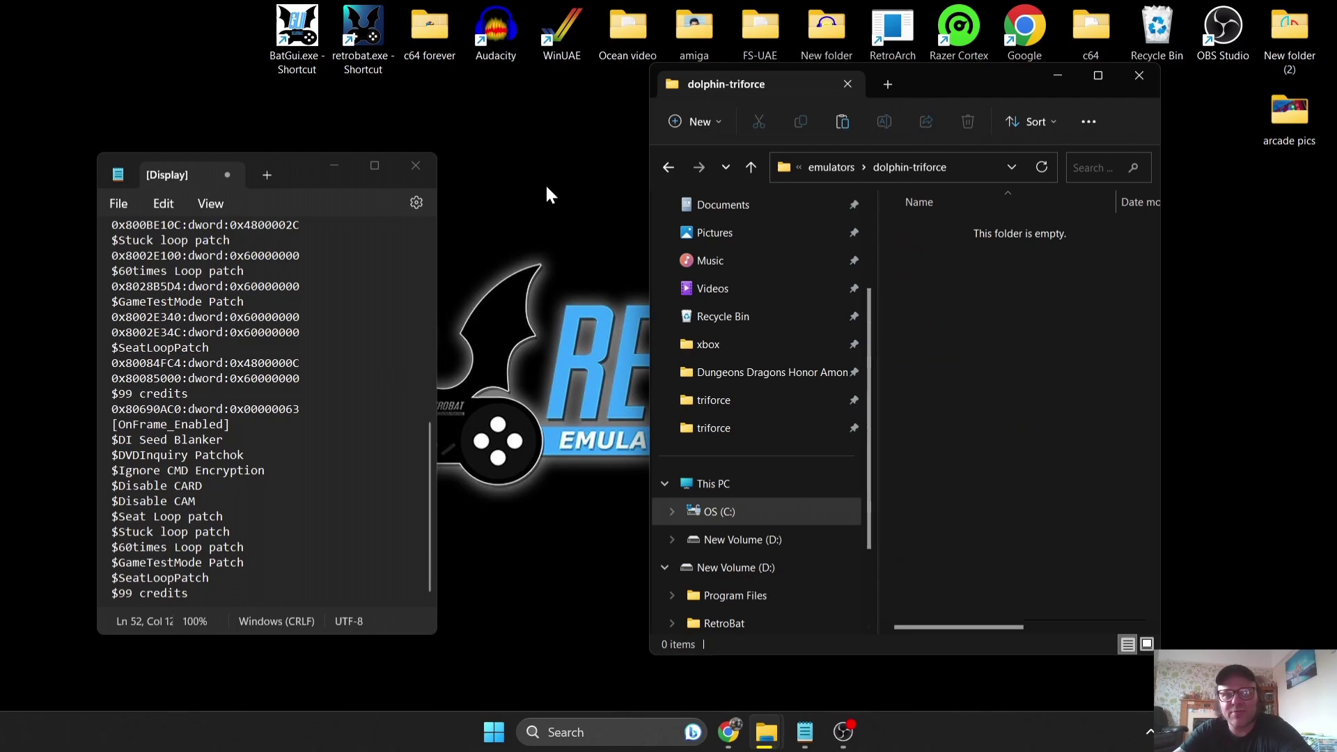
Launch RetroBat and browse its systems to the list of emulators, reaching the Dolphin entries.
{"action": "double_click", "coordinate": [357, 28]}
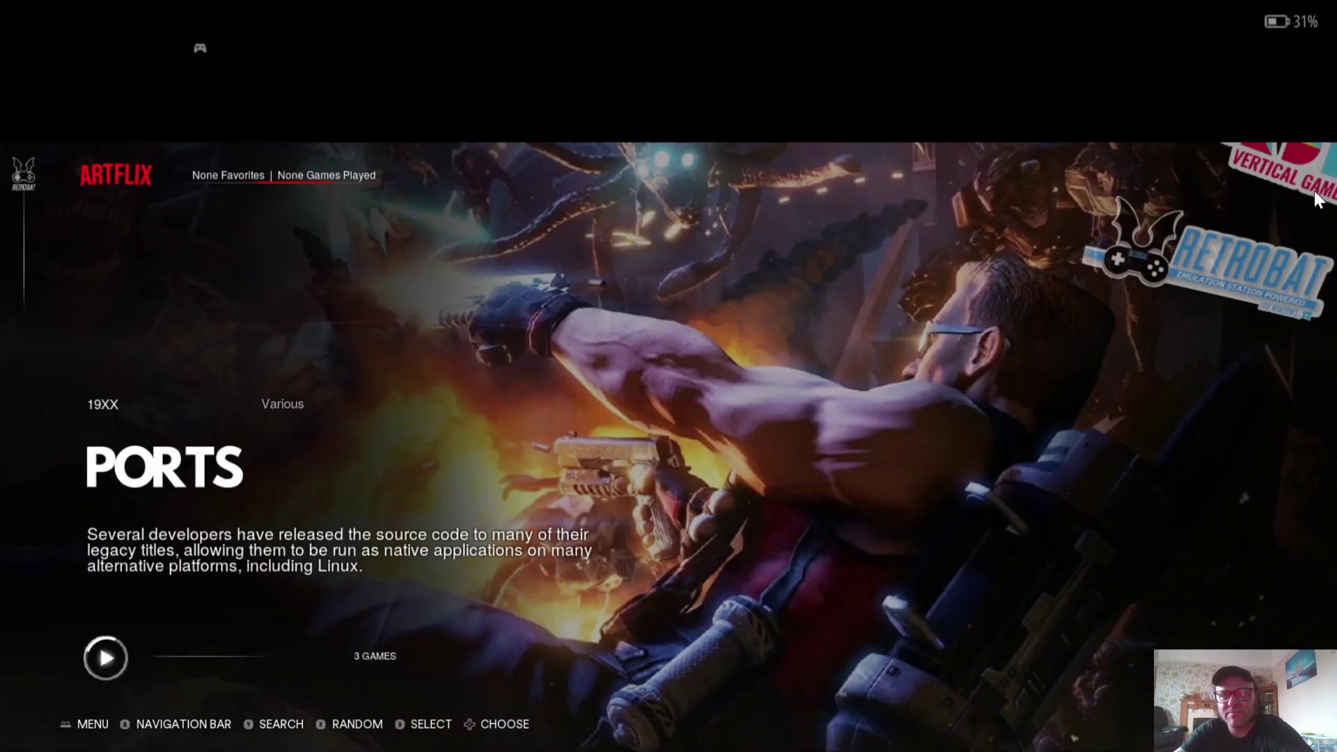
{"action": "key", "text": "Escape"}
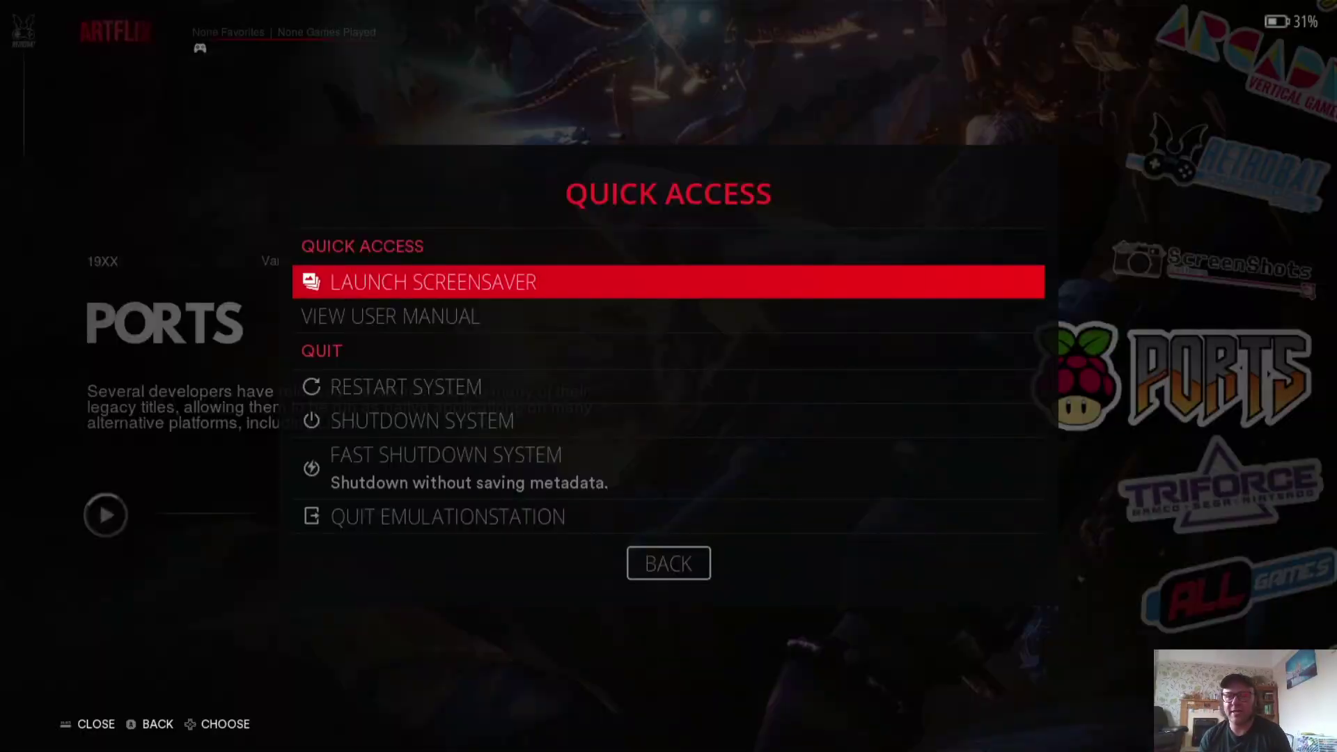
{"action": "key", "text": "Escape"}
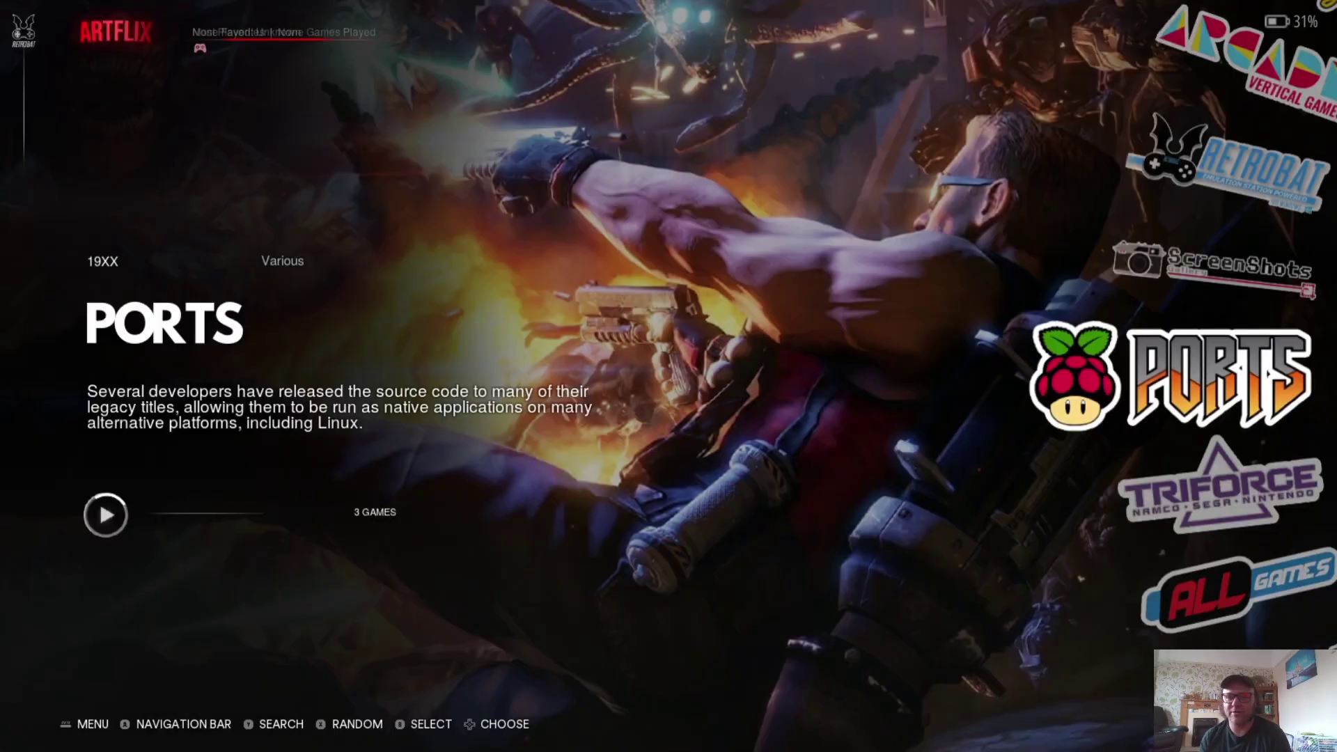
{"action": "key", "text": "Up"}
{"action": "key", "text": "Up"}
{"action": "key", "text": "Up"}
{"action": "key", "text": "Up"}
{"action": "key", "text": "Up"}
{"action": "key", "text": "Up"}
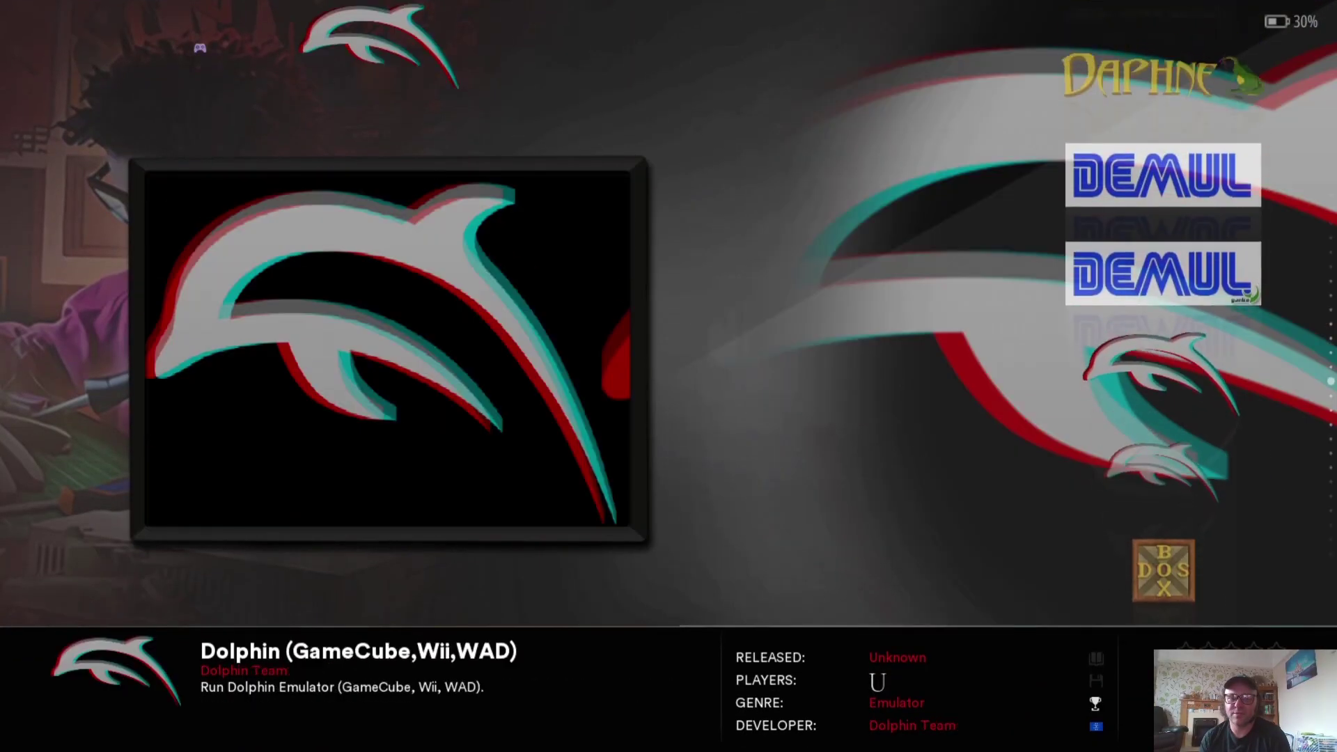
Run DolphinWX (Triforce), accept installing the dolphin-triforce emulator, and exit back to the desktop.
{"action": "key", "text": "BackSpace"}
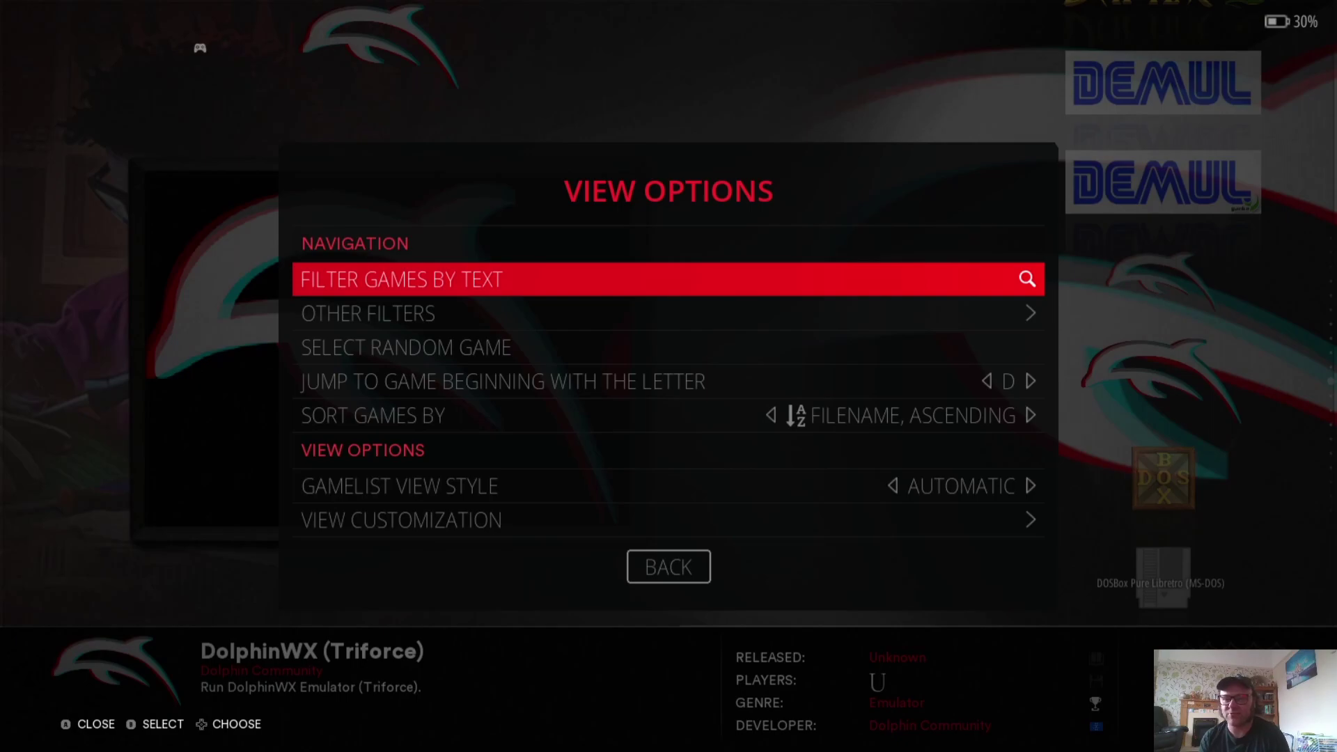
{"action": "key", "text": "BackSpace"}
{"action": "key", "text": "Return"}
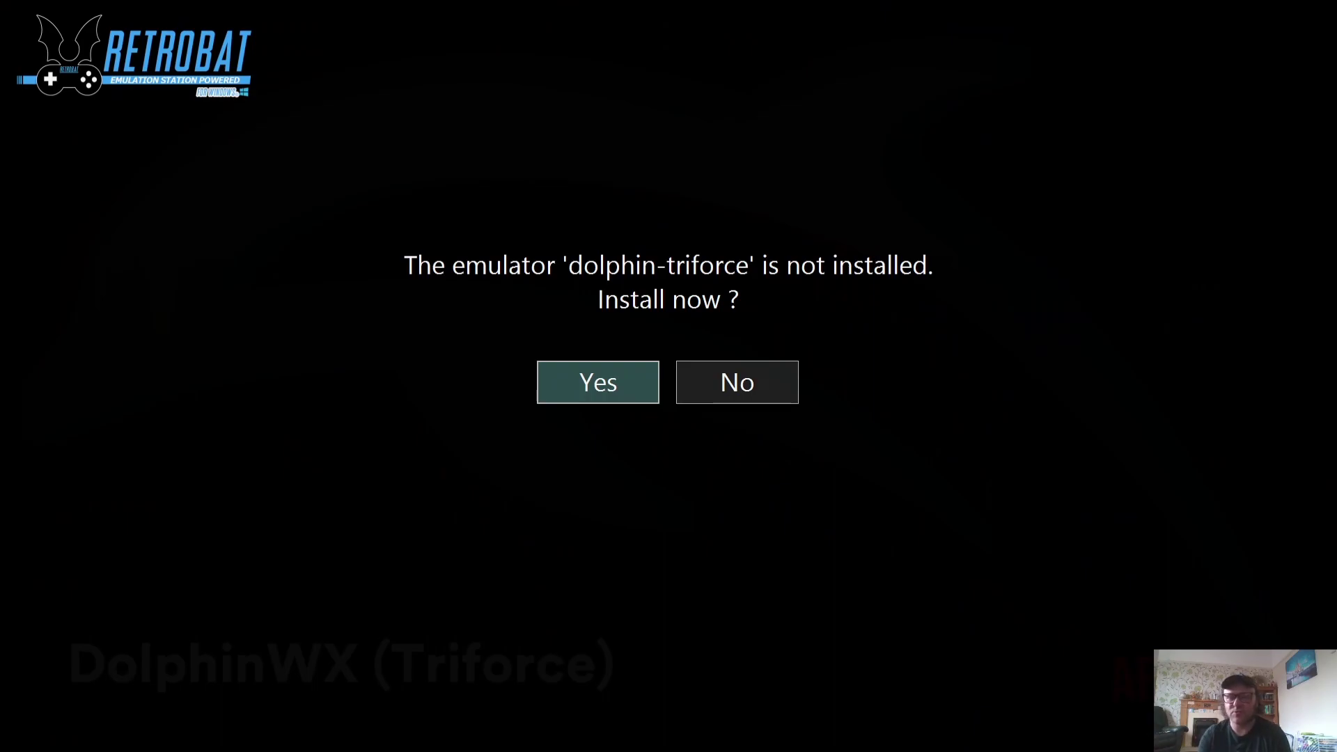
{"action": "left_click", "coordinate": [600, 390]}
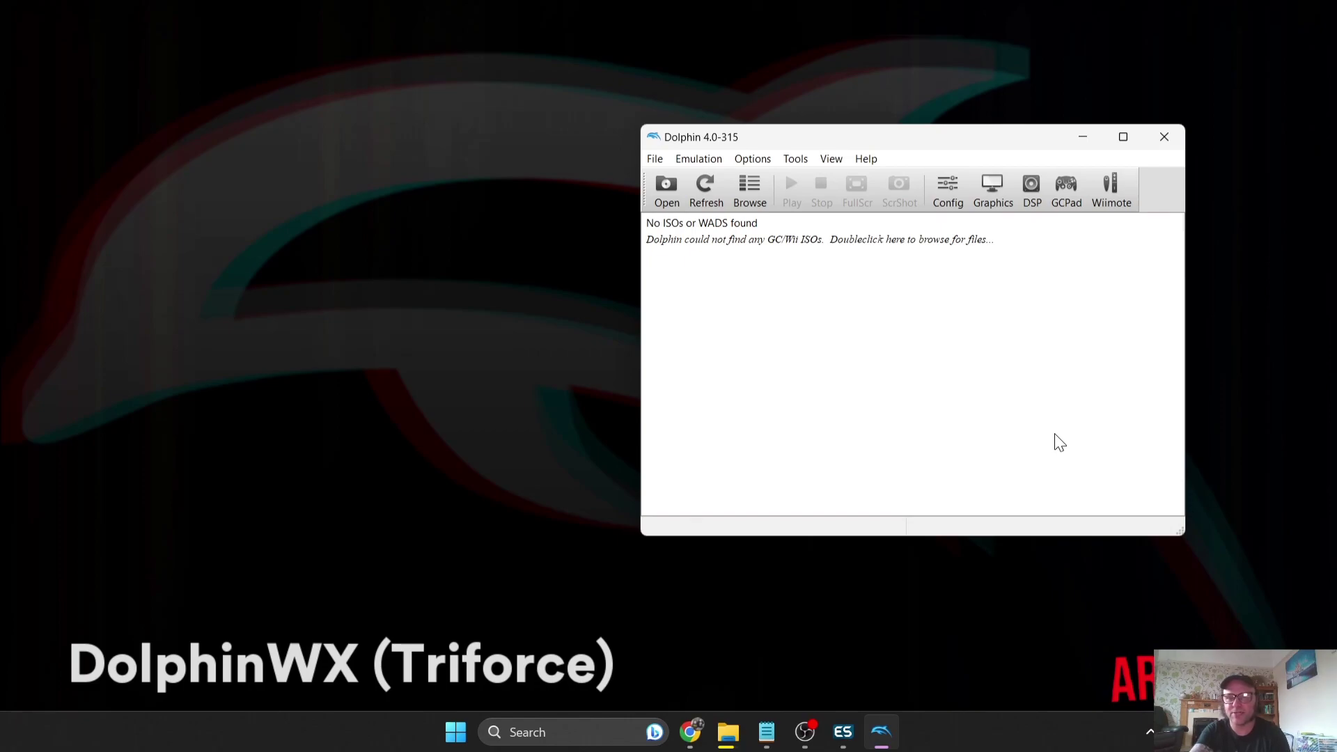
{"action": "left_click", "coordinate": [1166, 139]}
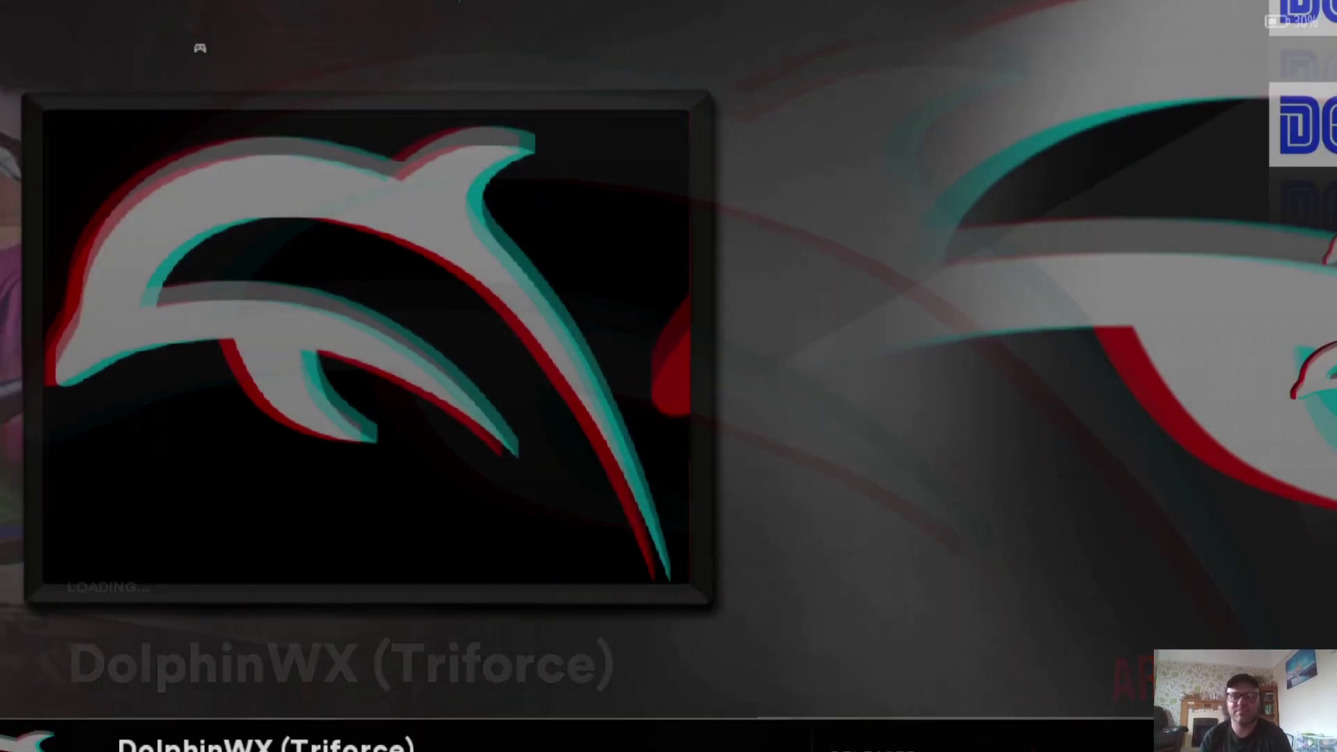
{"action": "key", "text": "Escape"}
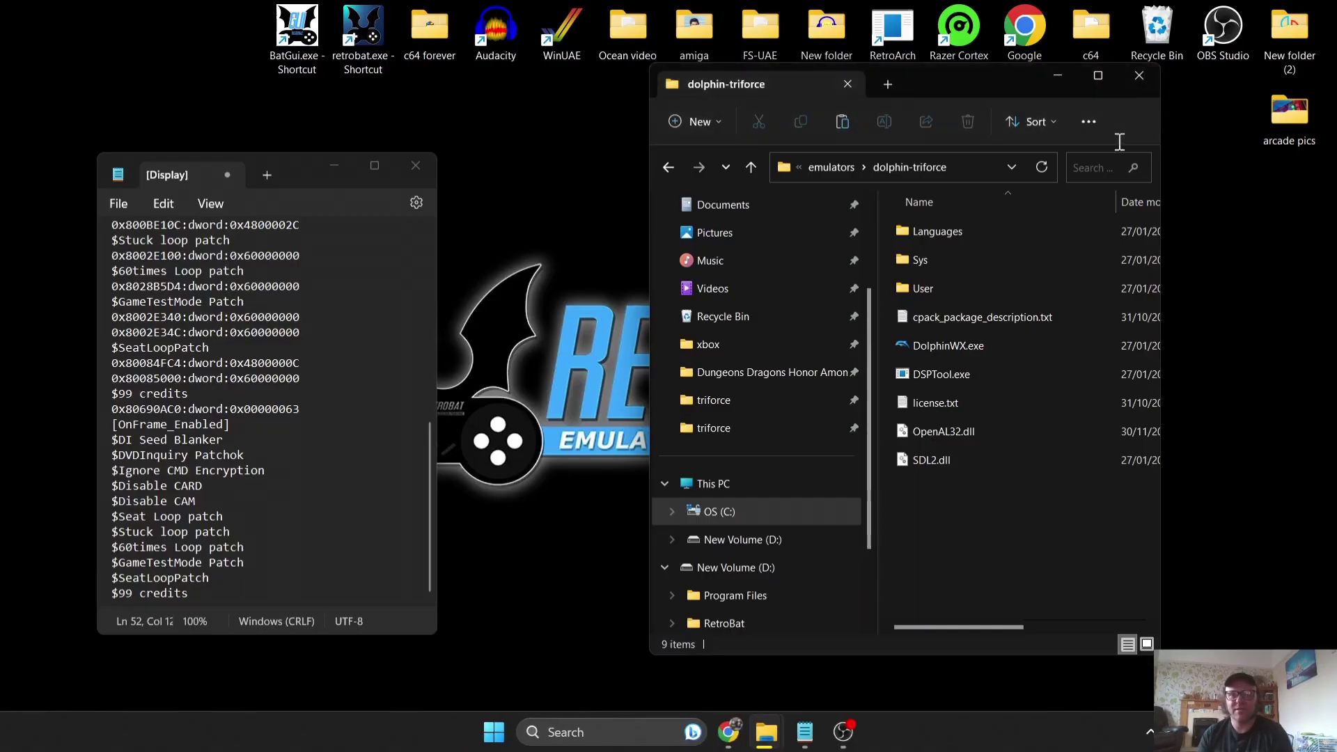
Launch DolphinWX.exe from the dolphin-triforce emulator folder.
{"action": "right_click", "coordinate": [355, 34]}
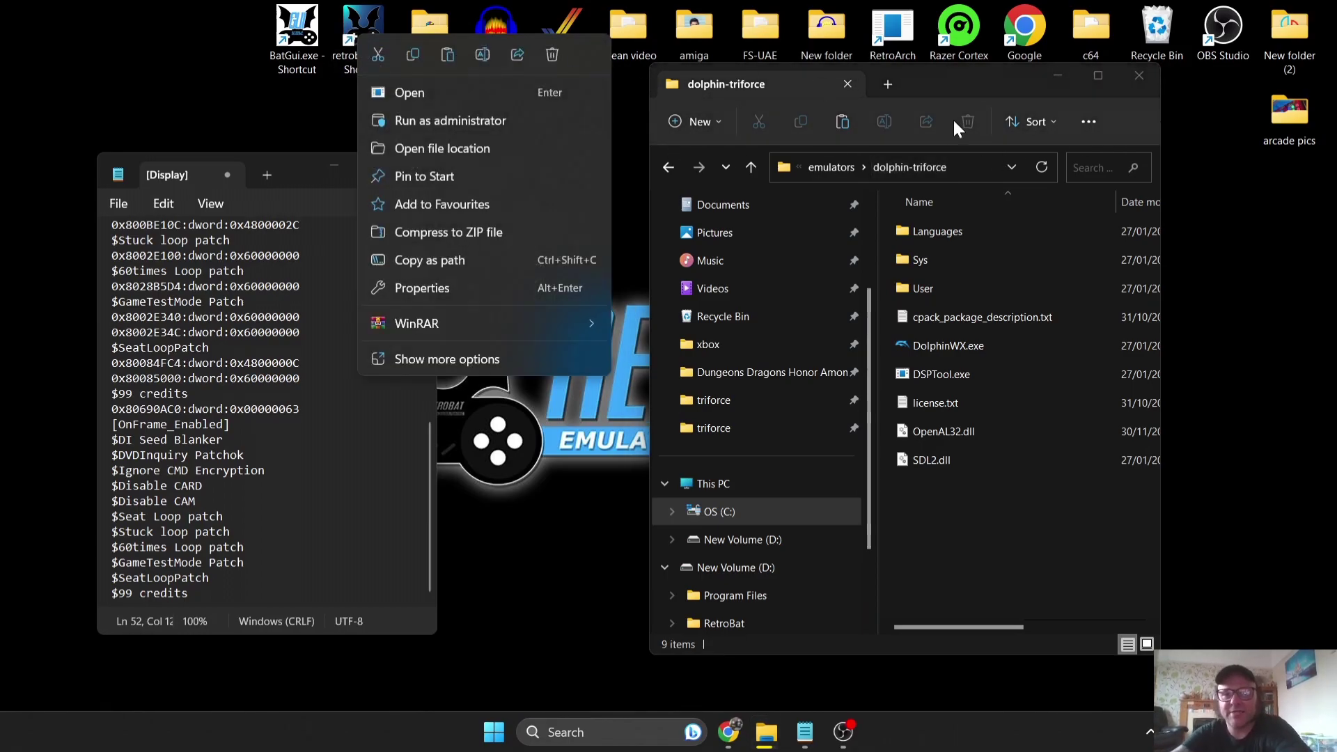
{"action": "left_click", "coordinate": [977, 542]}
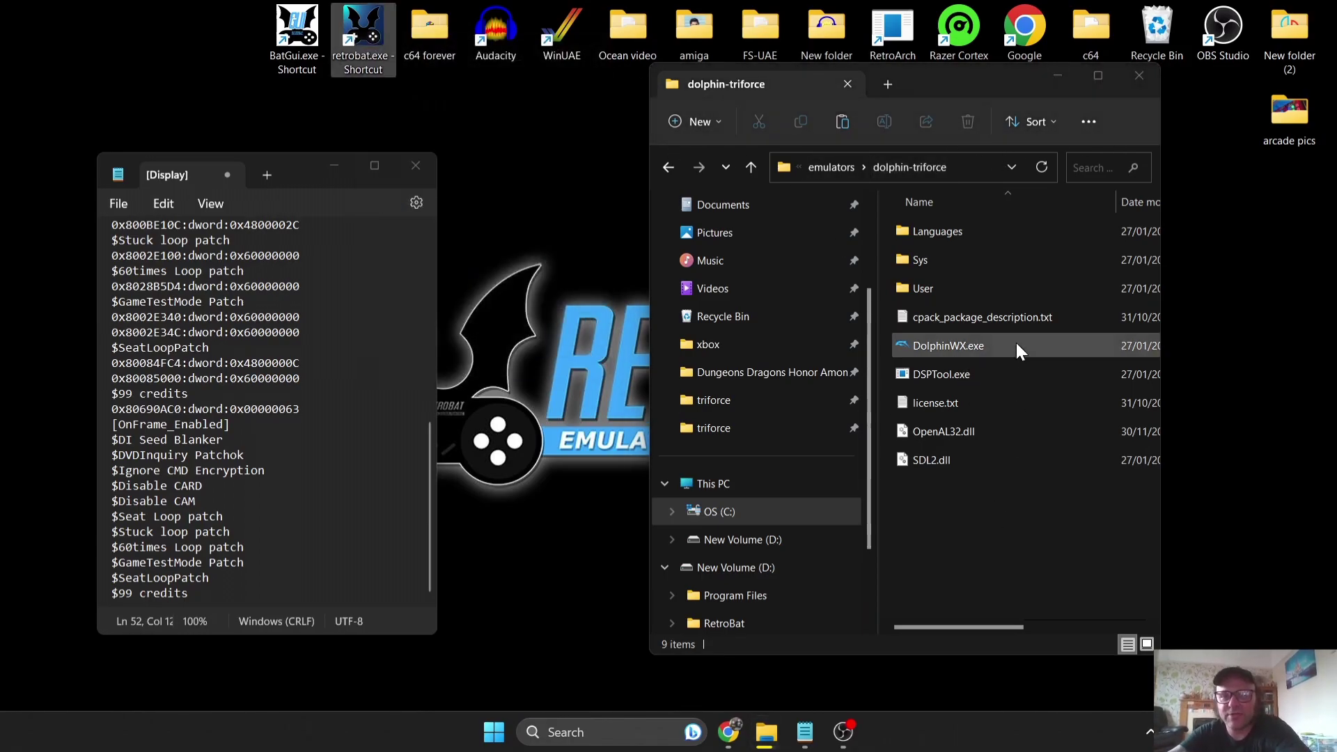
{"action": "double_click", "coordinate": [979, 346]}
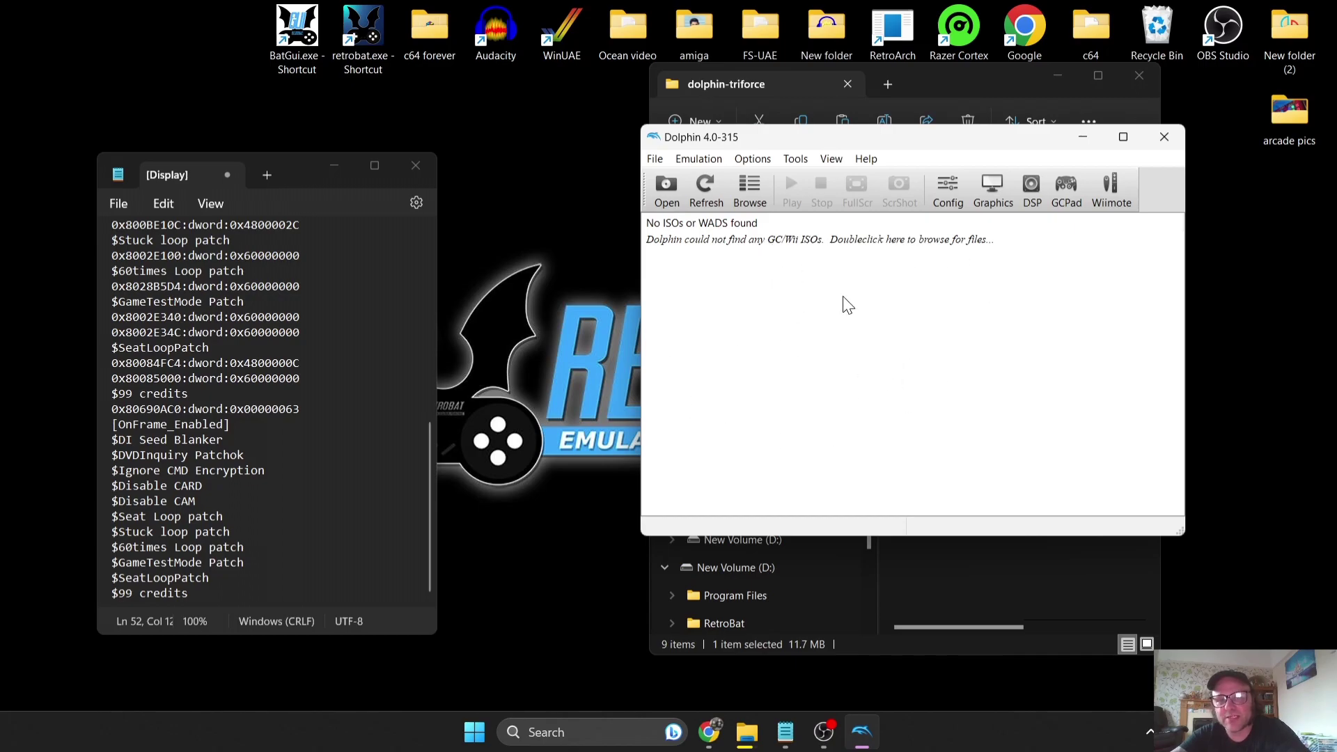
Add the C: drive's RetroBat\roms\triforce folder as a game directory in Dolphin.
{"action": "left_click", "coordinate": [656, 160]}
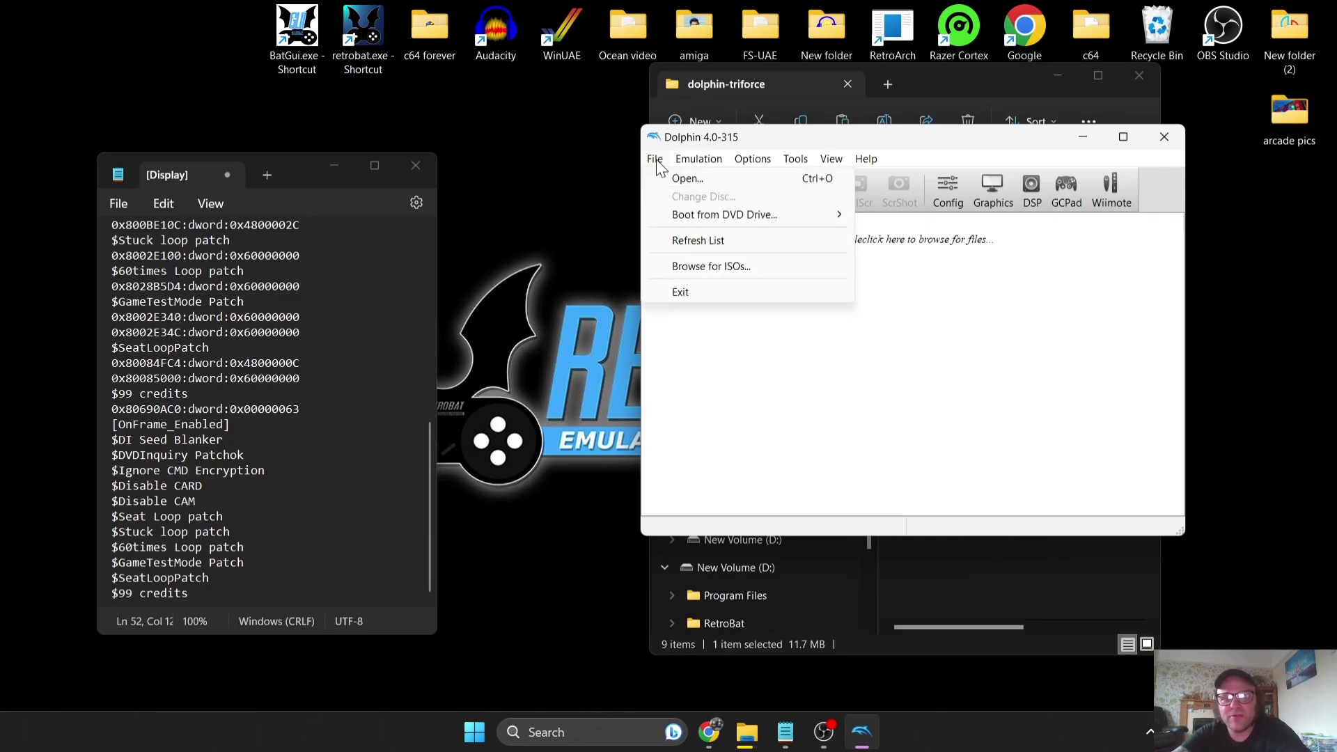
{"action": "left_click", "coordinate": [720, 266]}
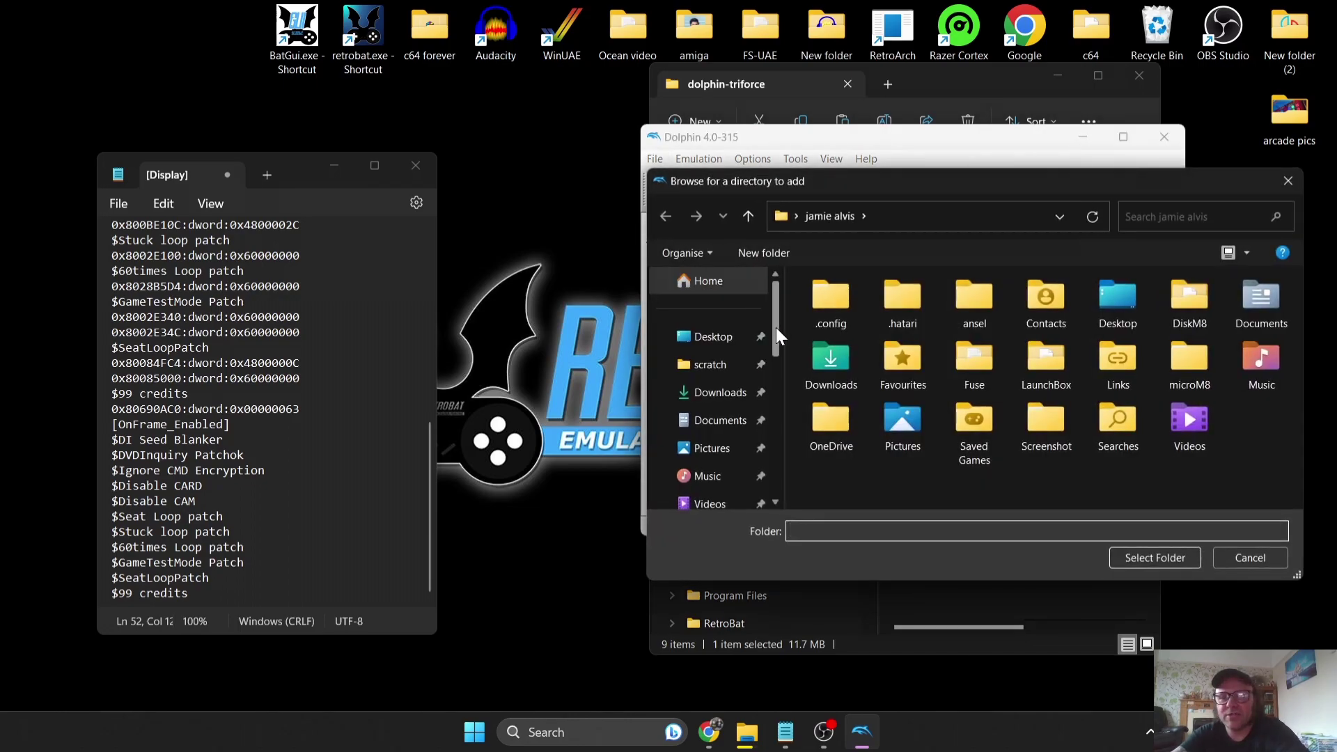
{"action": "left_click", "coordinate": [714, 337]}
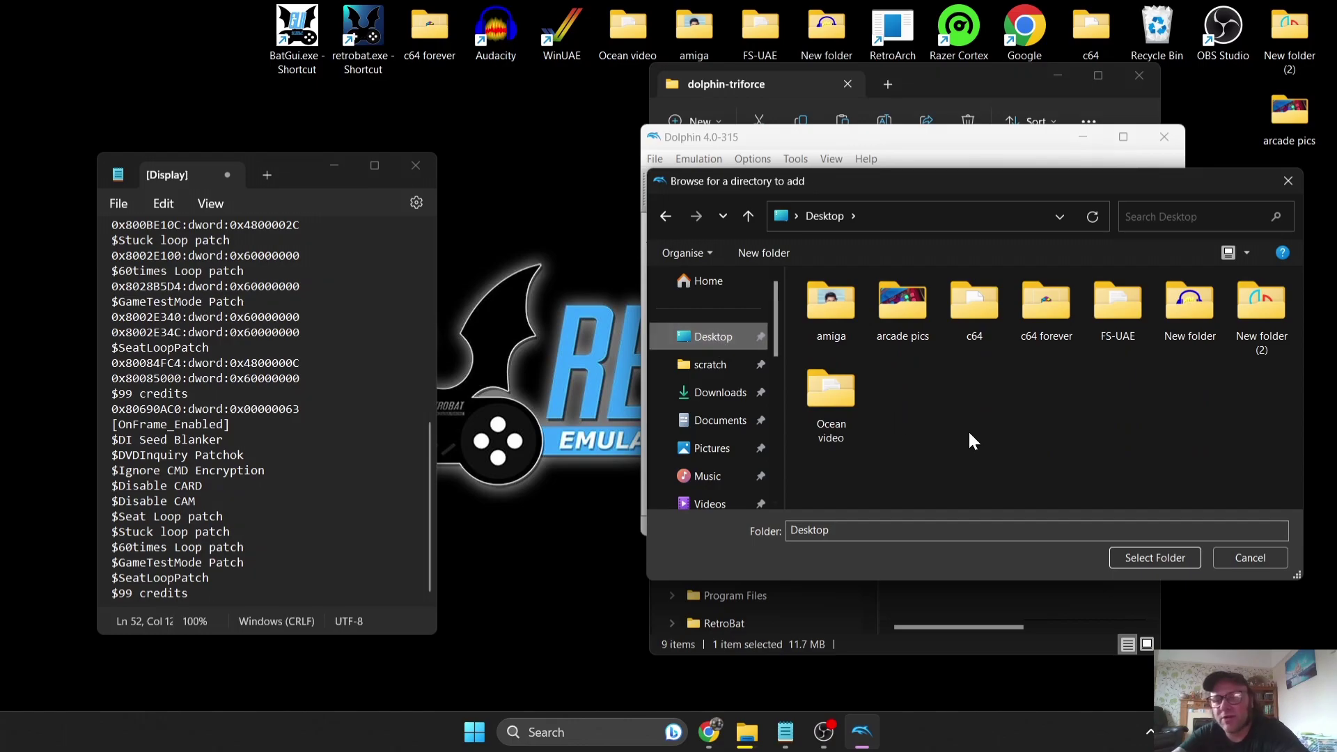
{"action": "key", "text": "alt+Left"}
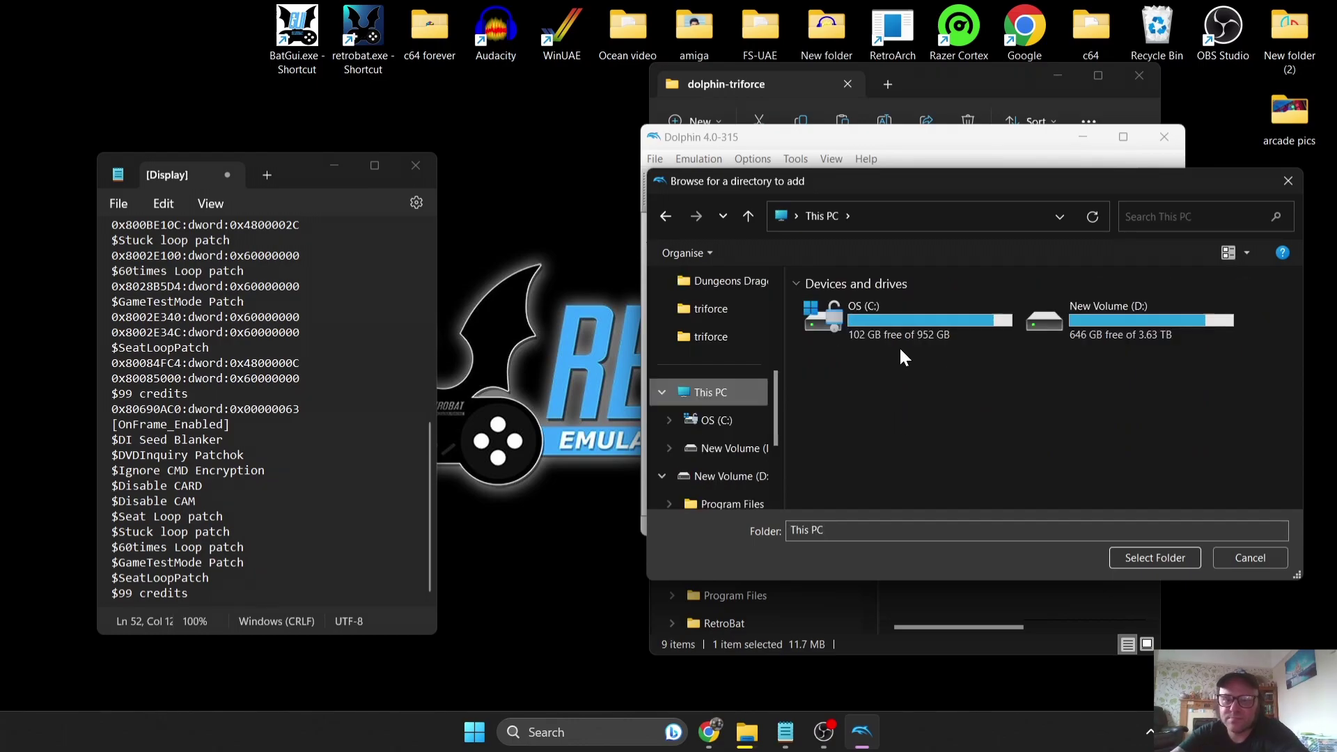
{"action": "double_click", "coordinate": [885, 328]}
{"action": "scroll", "coordinate": [837, 407], "scroll_direction": "down", "scroll_amount": 5}
{"action": "double_click", "coordinate": [839, 408]}
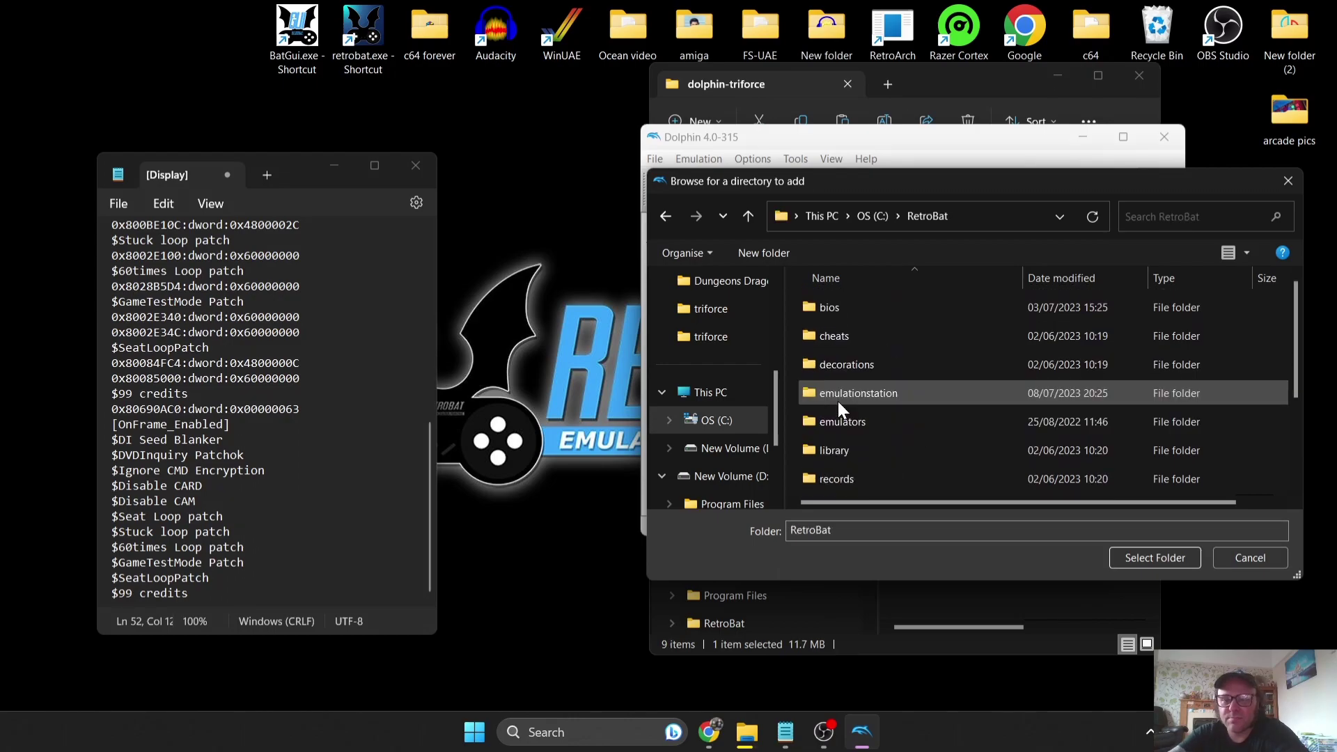
{"action": "left_click_drag", "start_coordinate": [1291, 310], "coordinate": [1300, 367]}
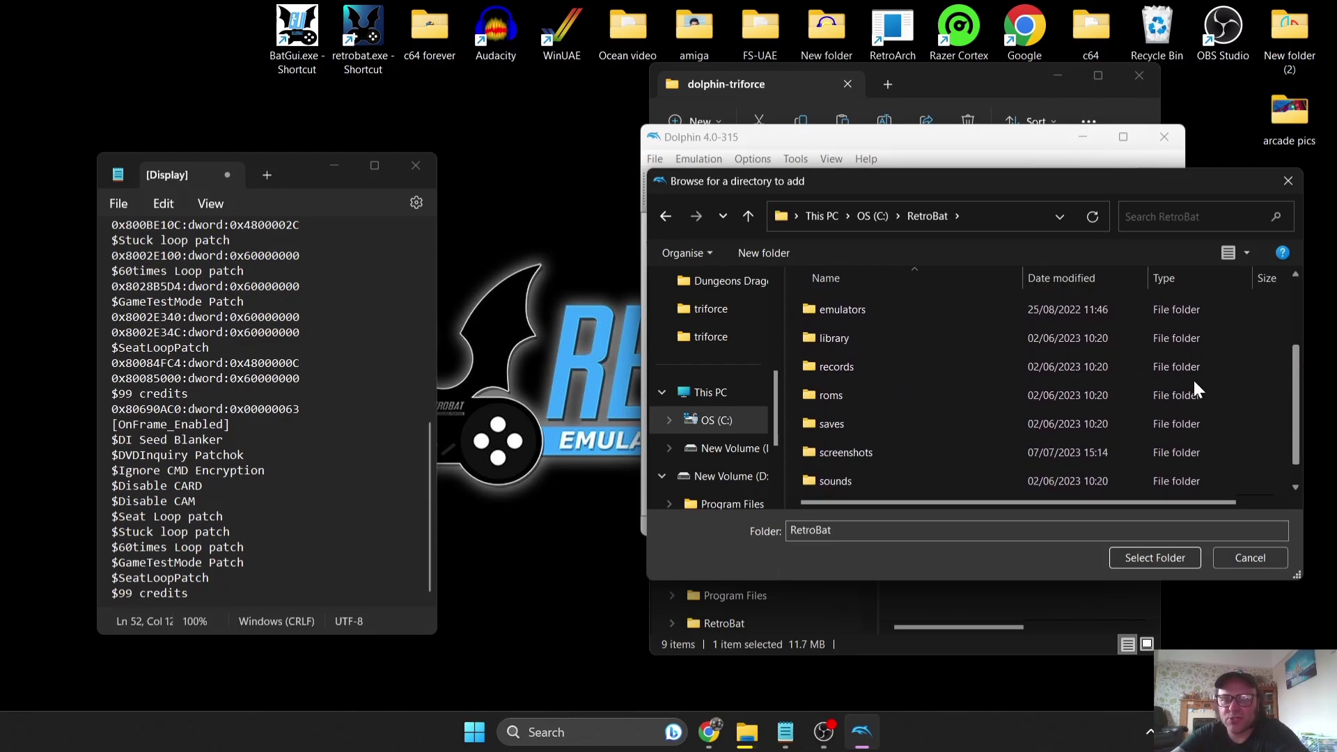
{"action": "double_click", "coordinate": [965, 392]}
{"action": "left_click_drag", "start_coordinate": [1296, 287], "coordinate": [1316, 462]}
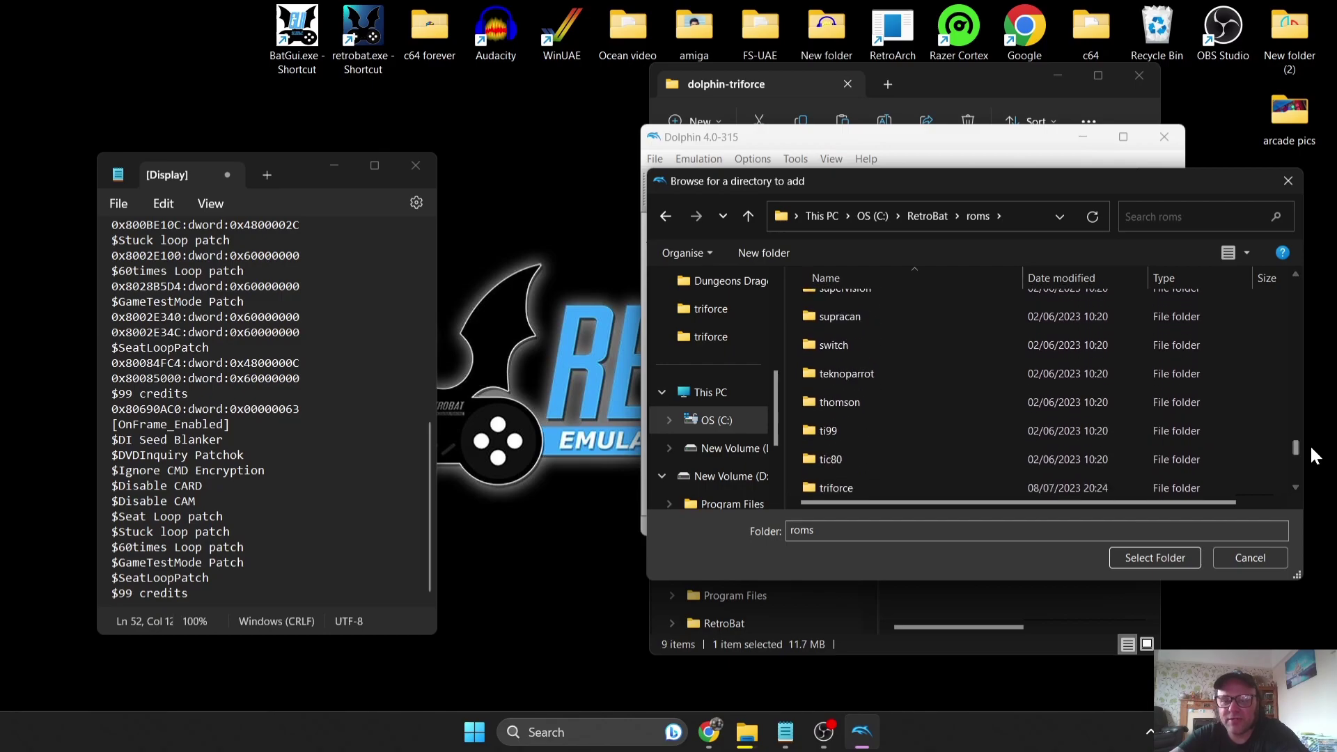
{"action": "double_click", "coordinate": [962, 482]}
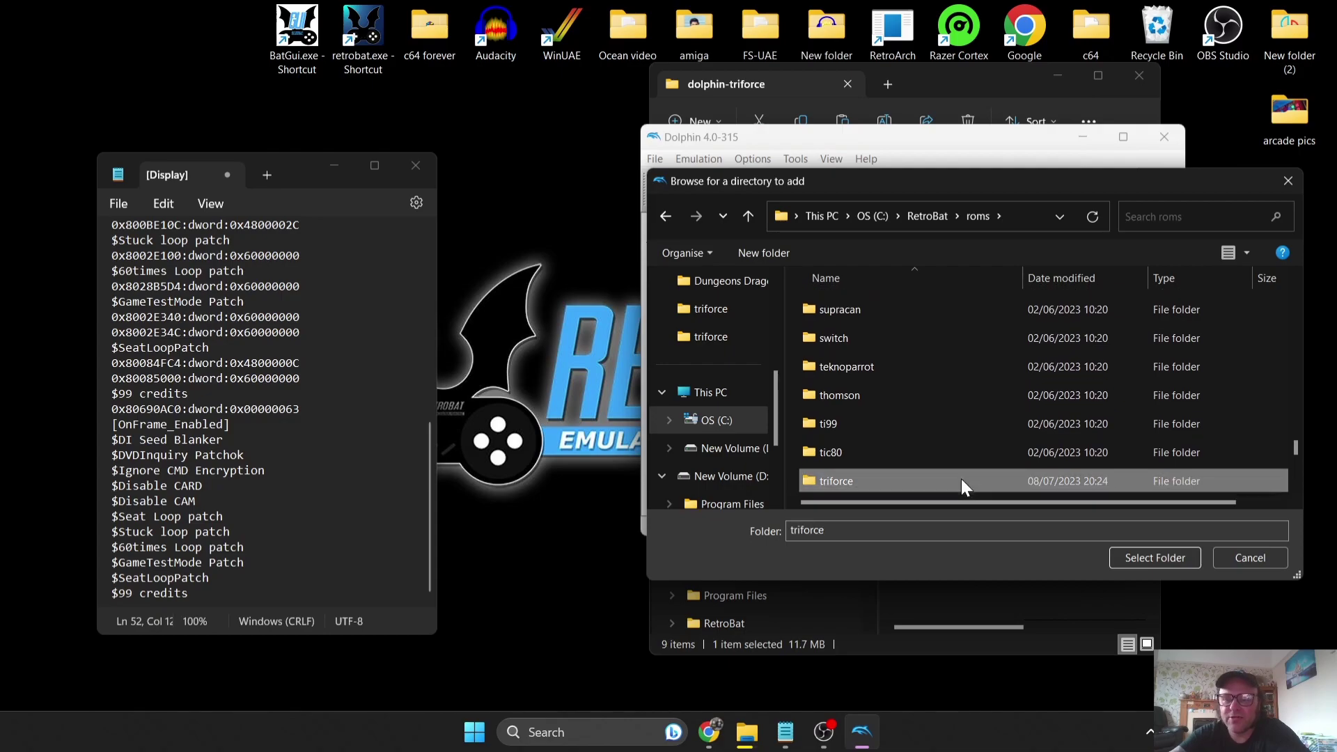
{"action": "left_click", "coordinate": [1157, 558]}
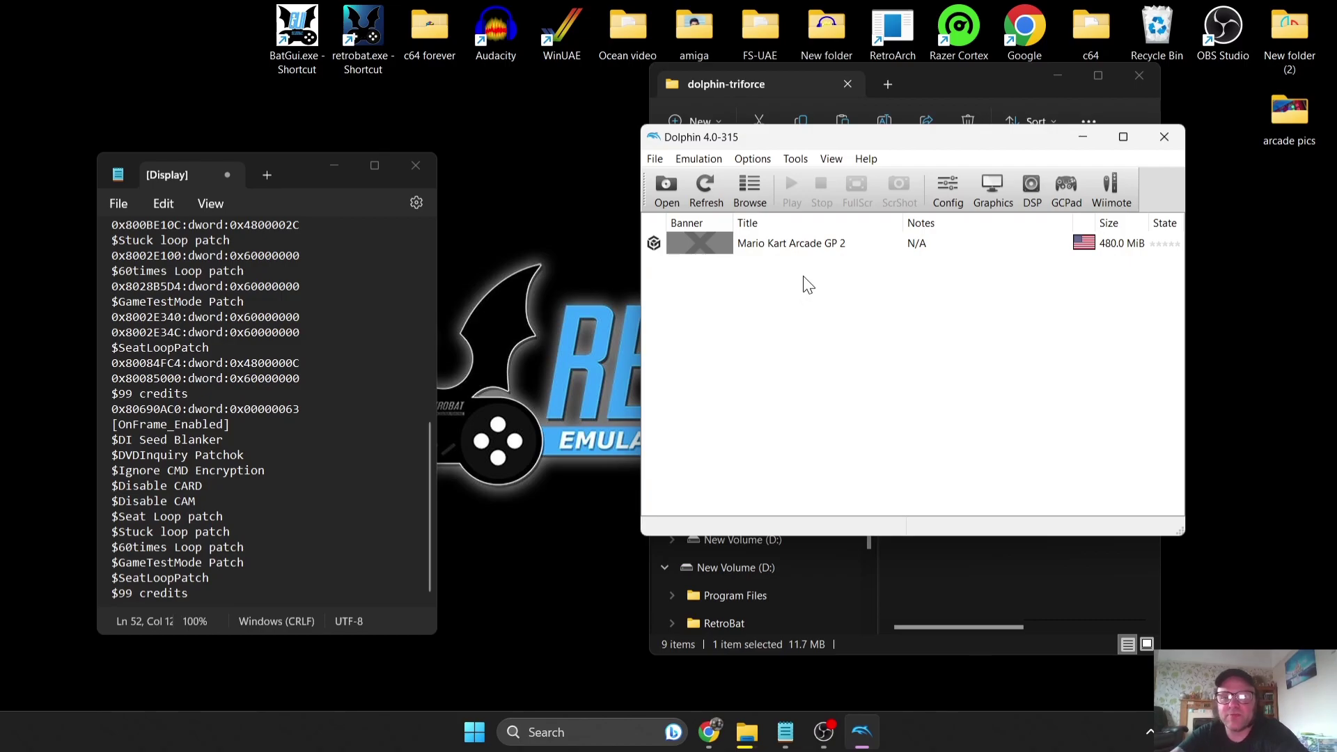
Copy the entire patch text, from [Display] to the last $99 credits line, out of the open note.
{"action": "left_click_drag", "start_coordinate": [906, 144], "coordinate": [799, 125]}
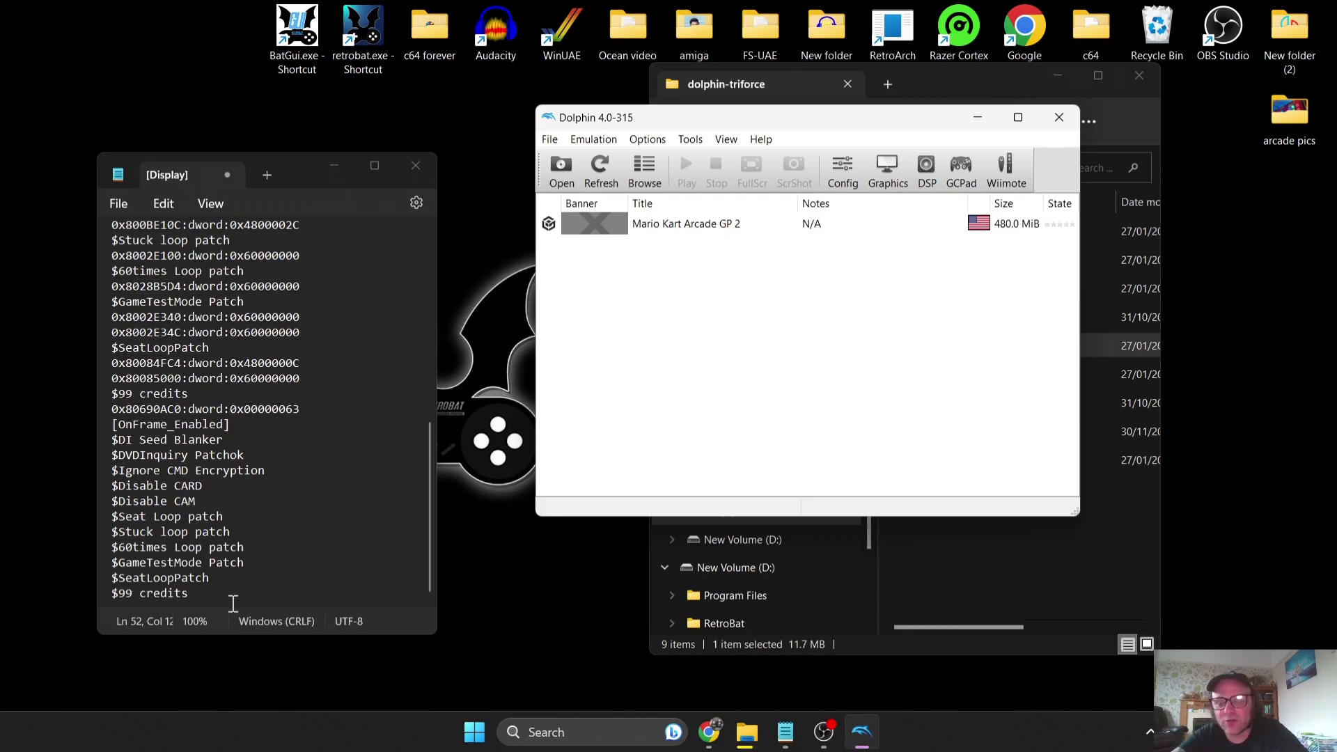
{"action": "left_click_drag", "start_coordinate": [230, 603], "coordinate": [49, 119]}
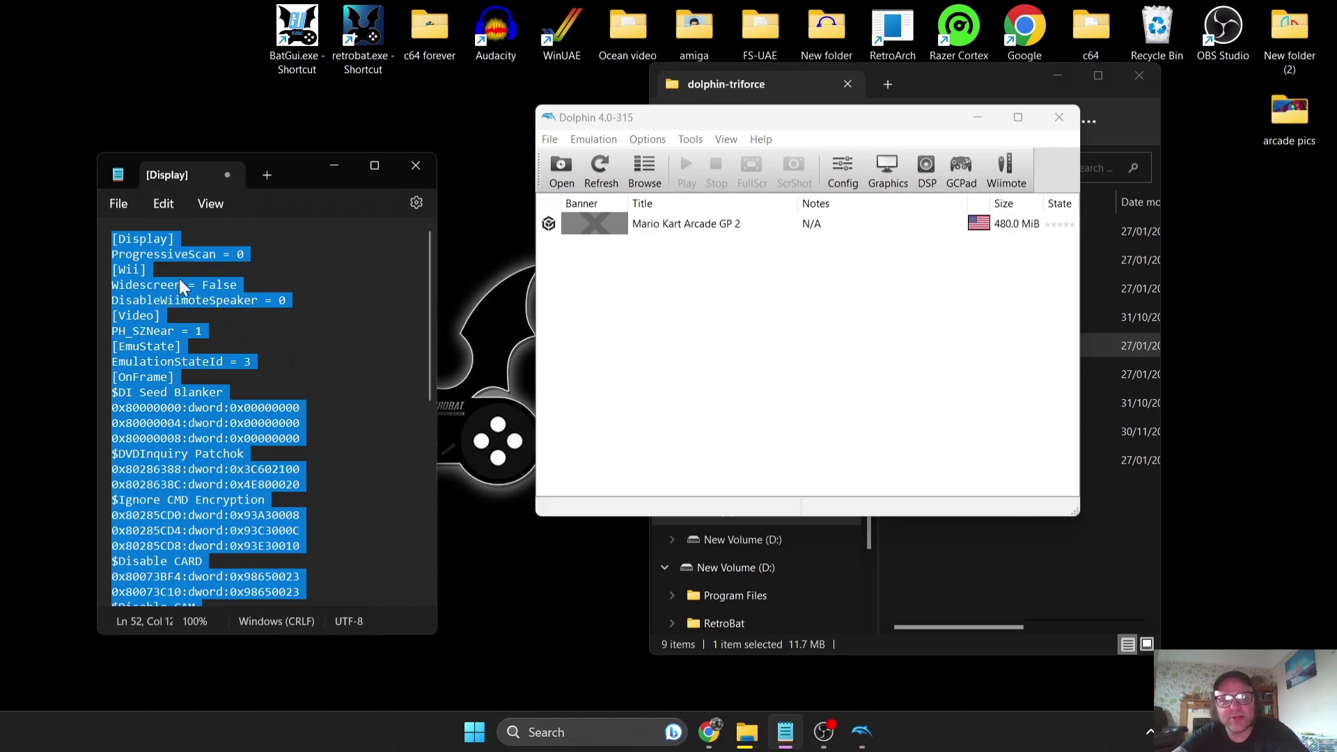
{"action": "right_click", "coordinate": [138, 346]}
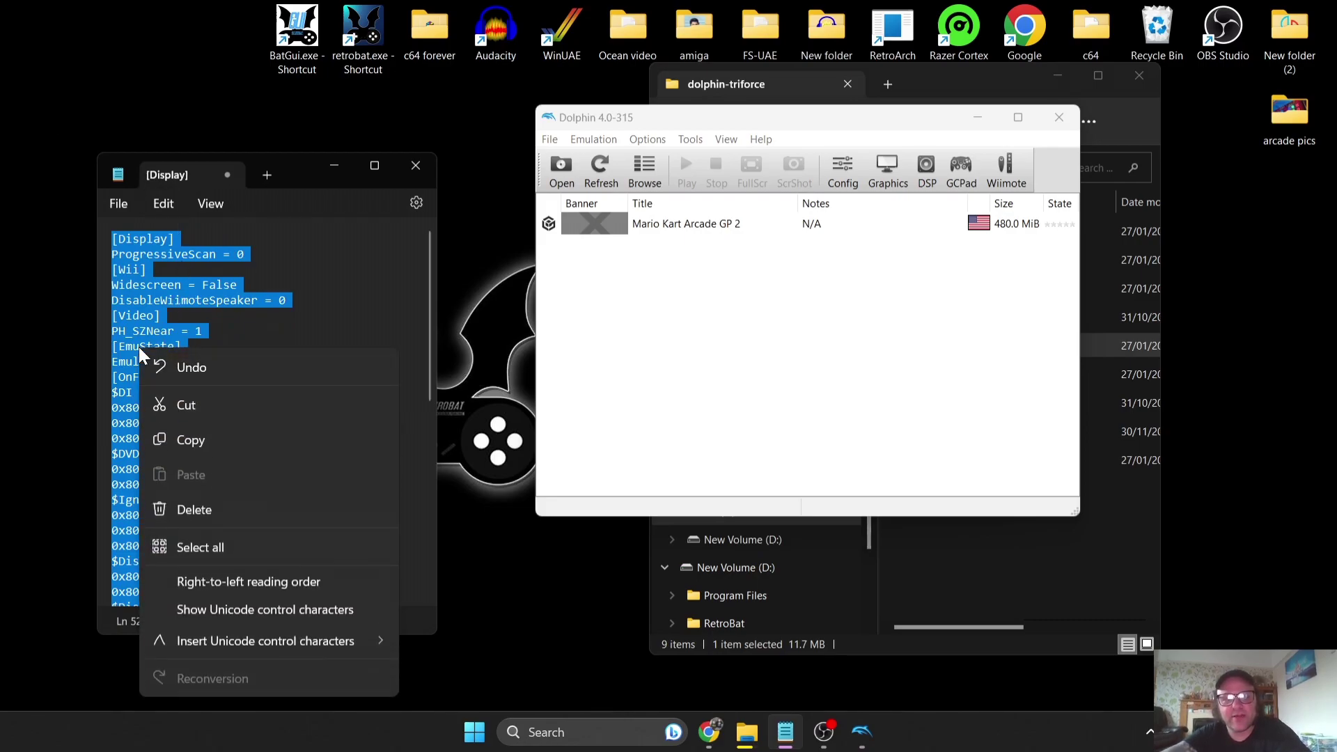
{"action": "left_click", "coordinate": [196, 447]}
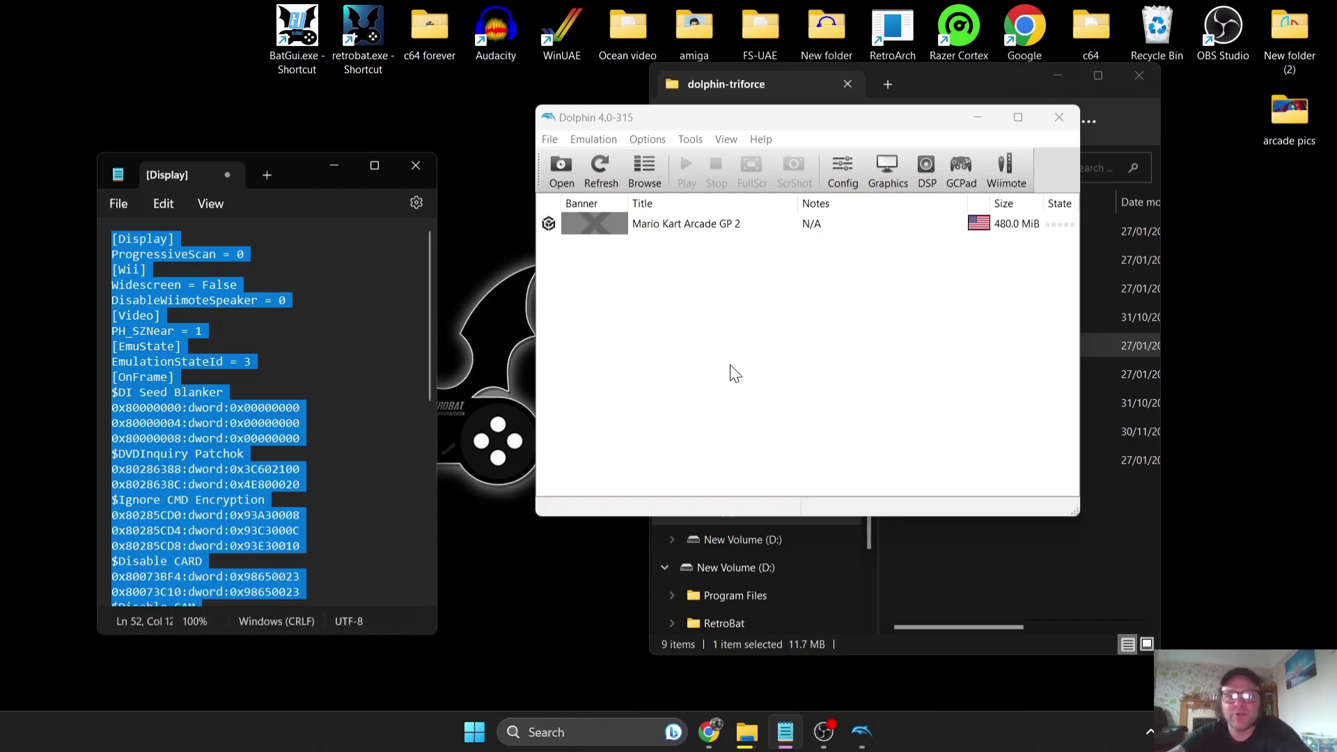
Open Mario Kart Arcade GP 2's game-specific config file for editing and paste the copied patch text into it.
{"action": "right_click", "coordinate": [685, 225]}
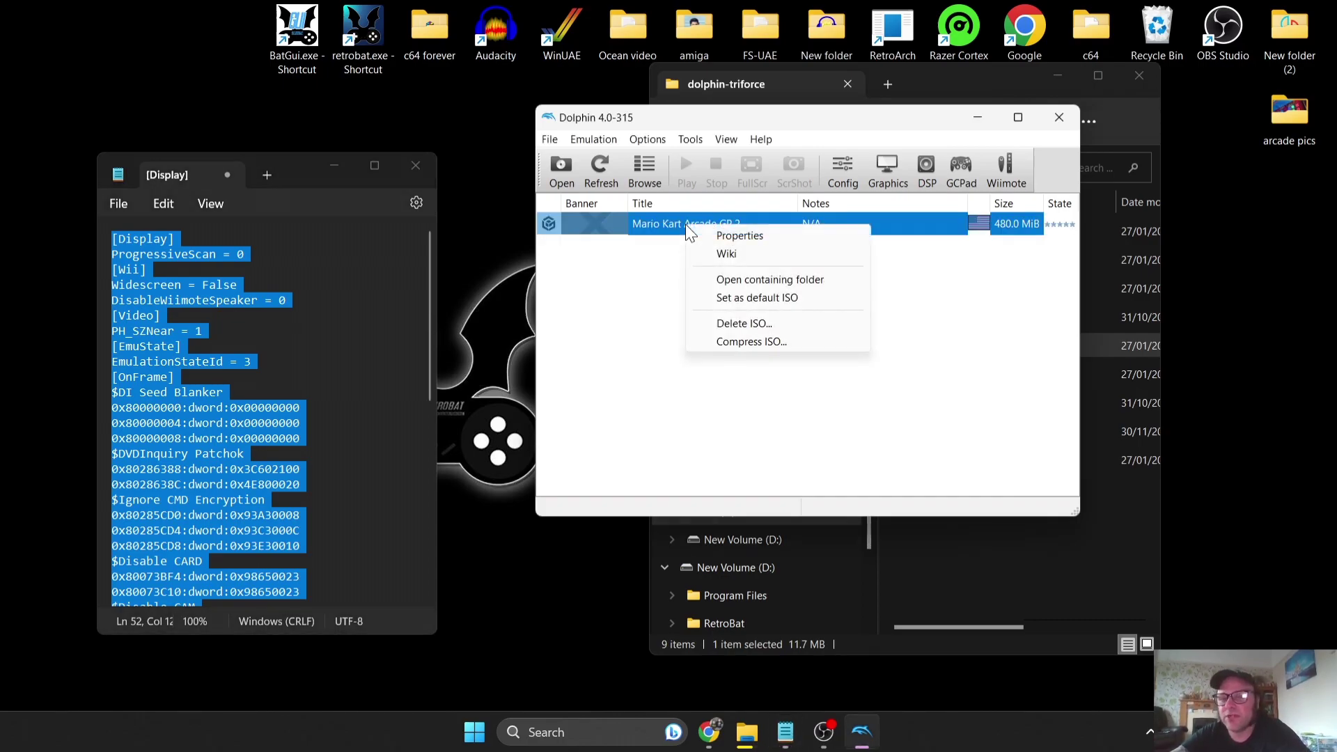
{"action": "left_click", "coordinate": [723, 240]}
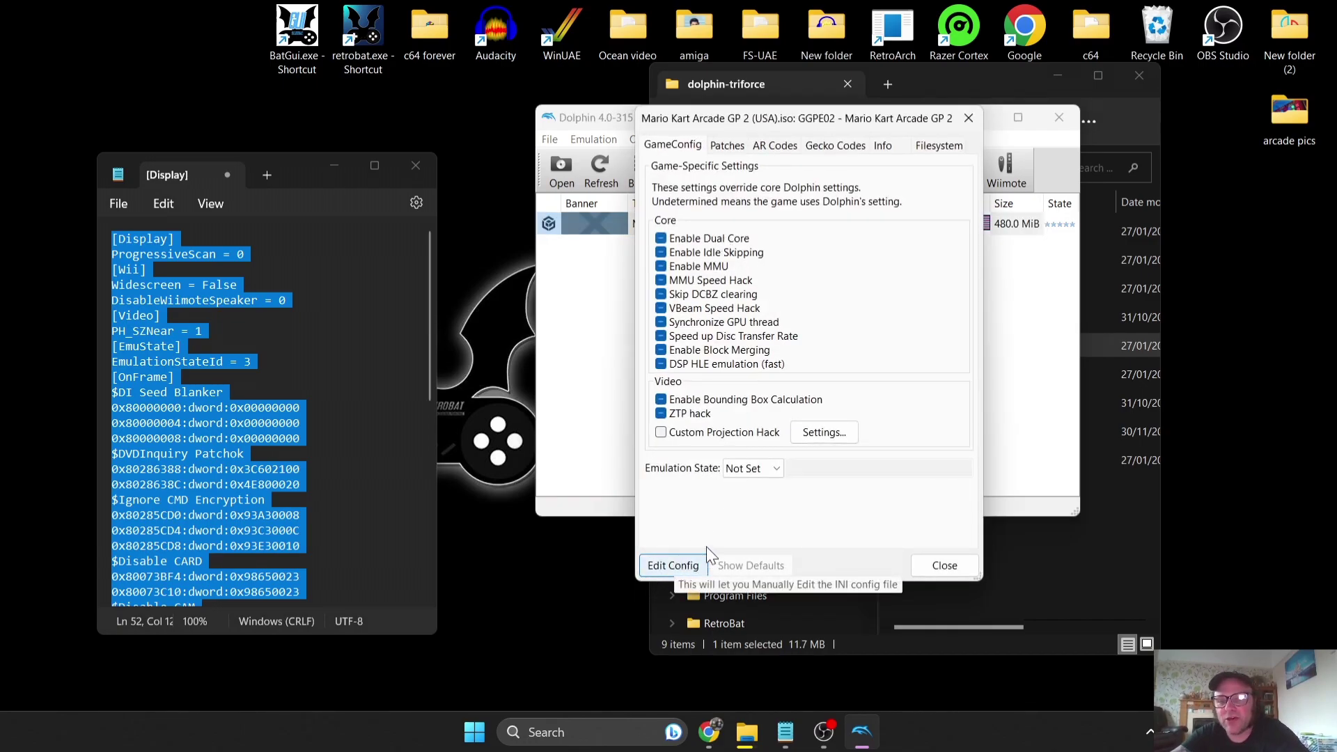
{"action": "left_click", "coordinate": [680, 566]}
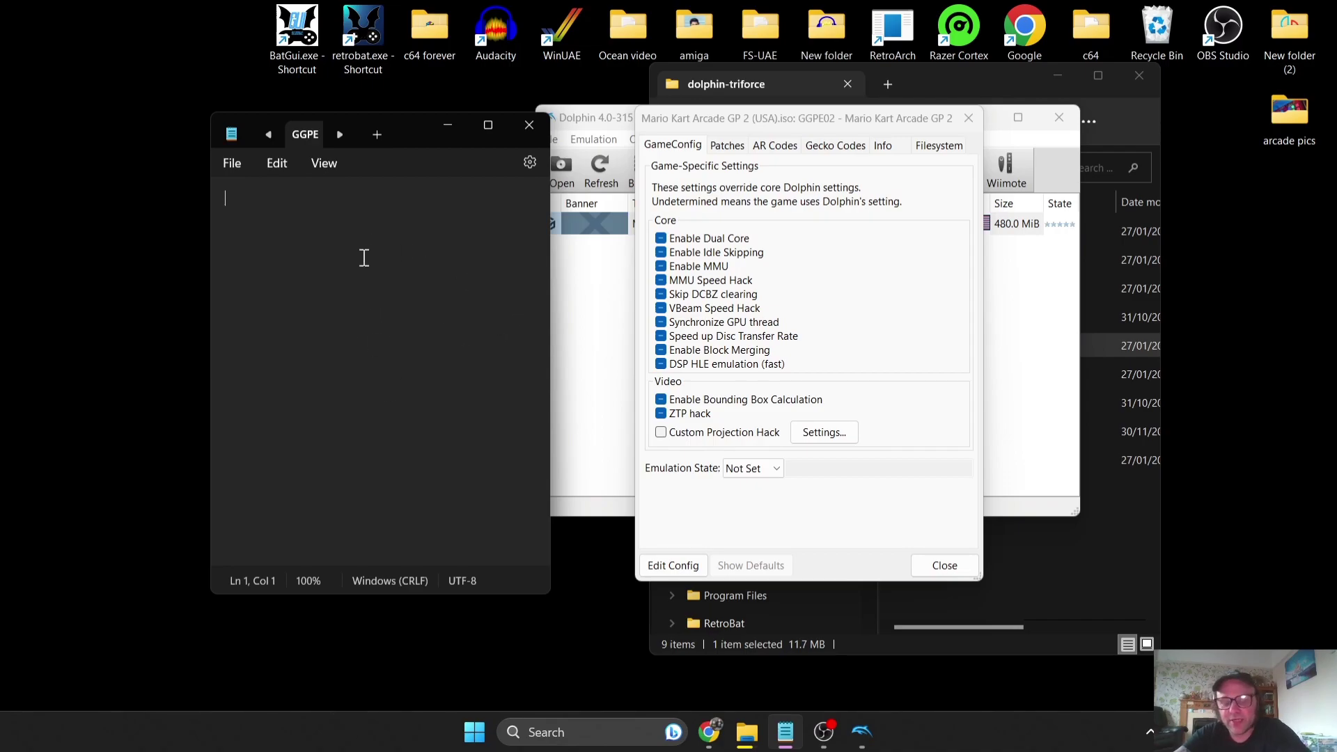
{"action": "right_click", "coordinate": [364, 258]}
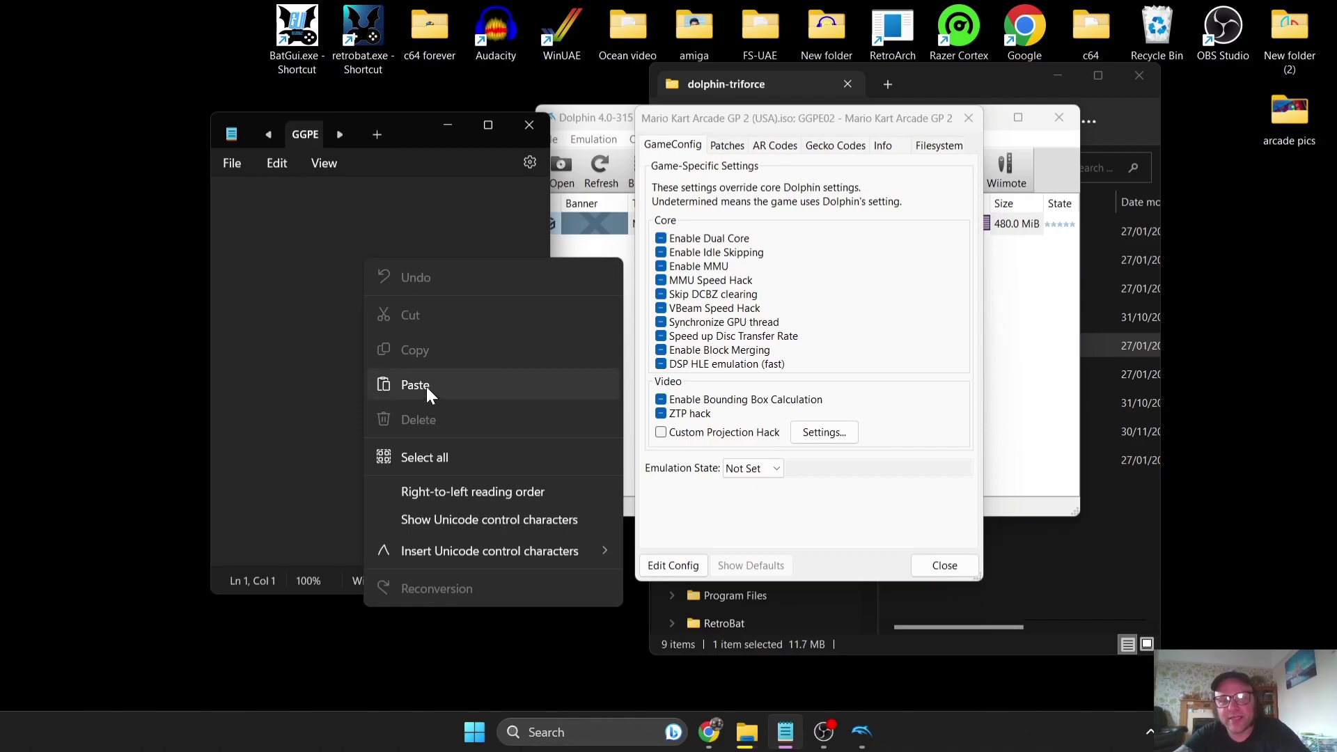
{"action": "left_click", "coordinate": [426, 386]}
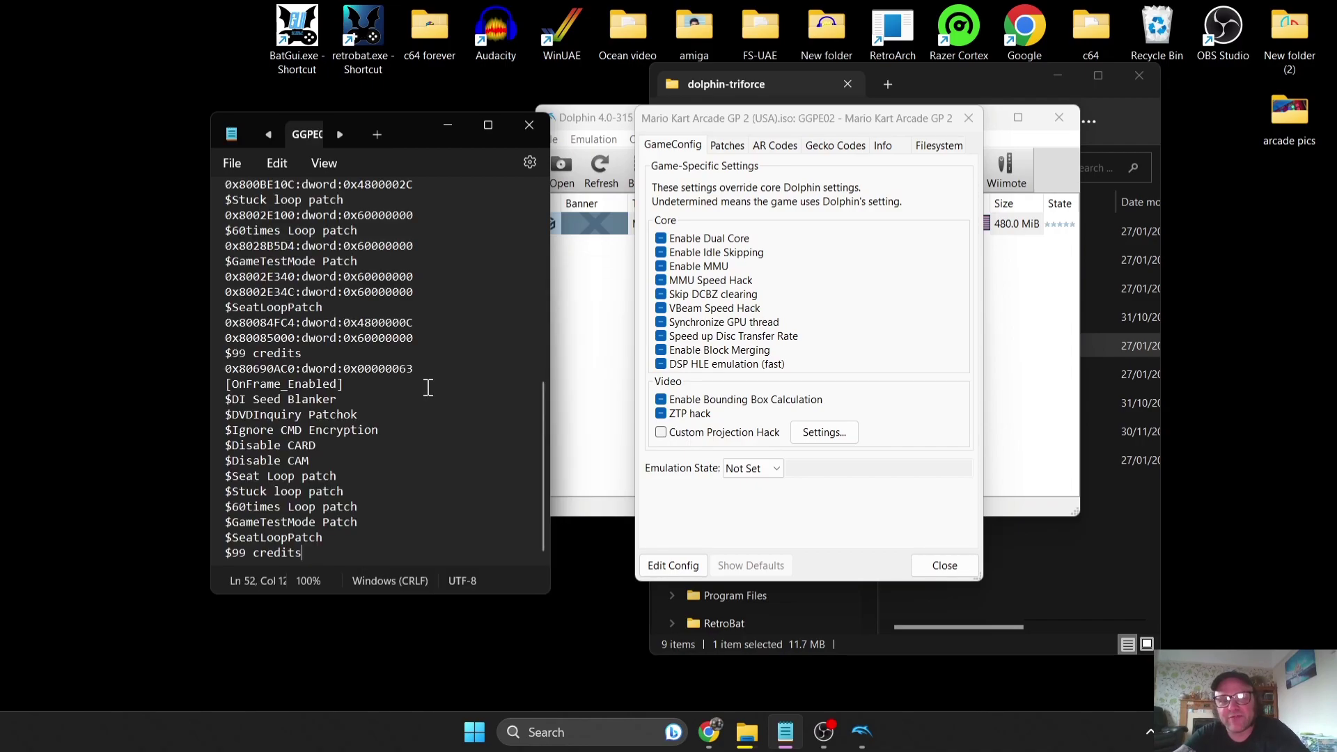
Save the game's config file, check its list of enabled patches, and close the game properties.
{"action": "left_click", "coordinate": [232, 165]}
{"action": "left_click", "coordinate": [236, 277]}
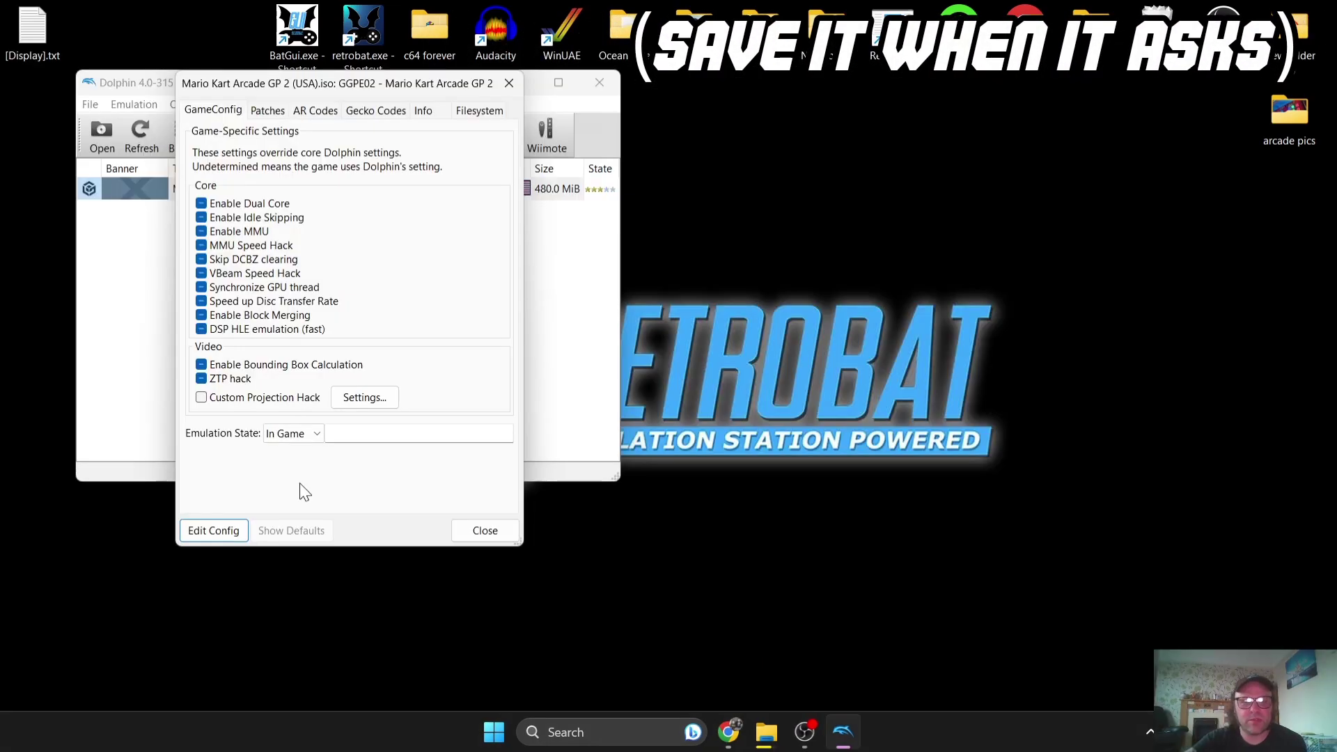
{"action": "left_click", "coordinate": [268, 110]}
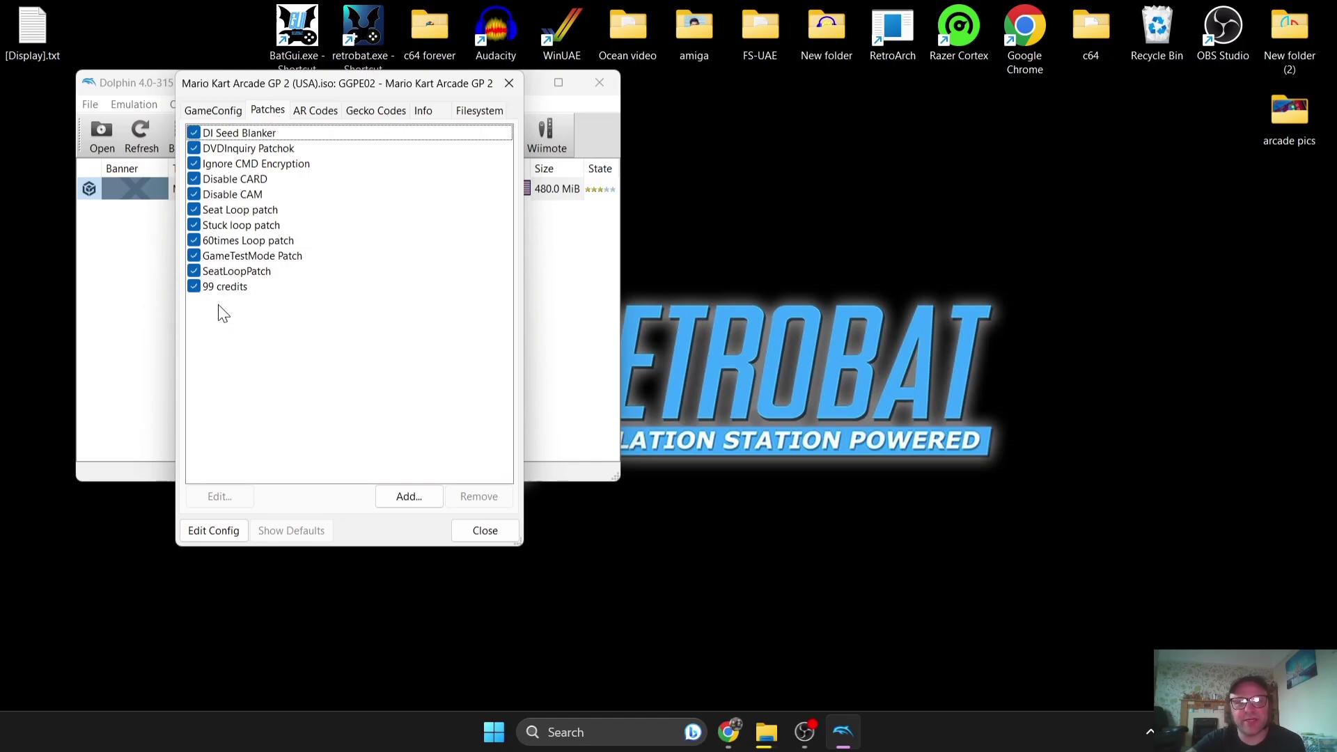
{"action": "left_click", "coordinate": [476, 527]}
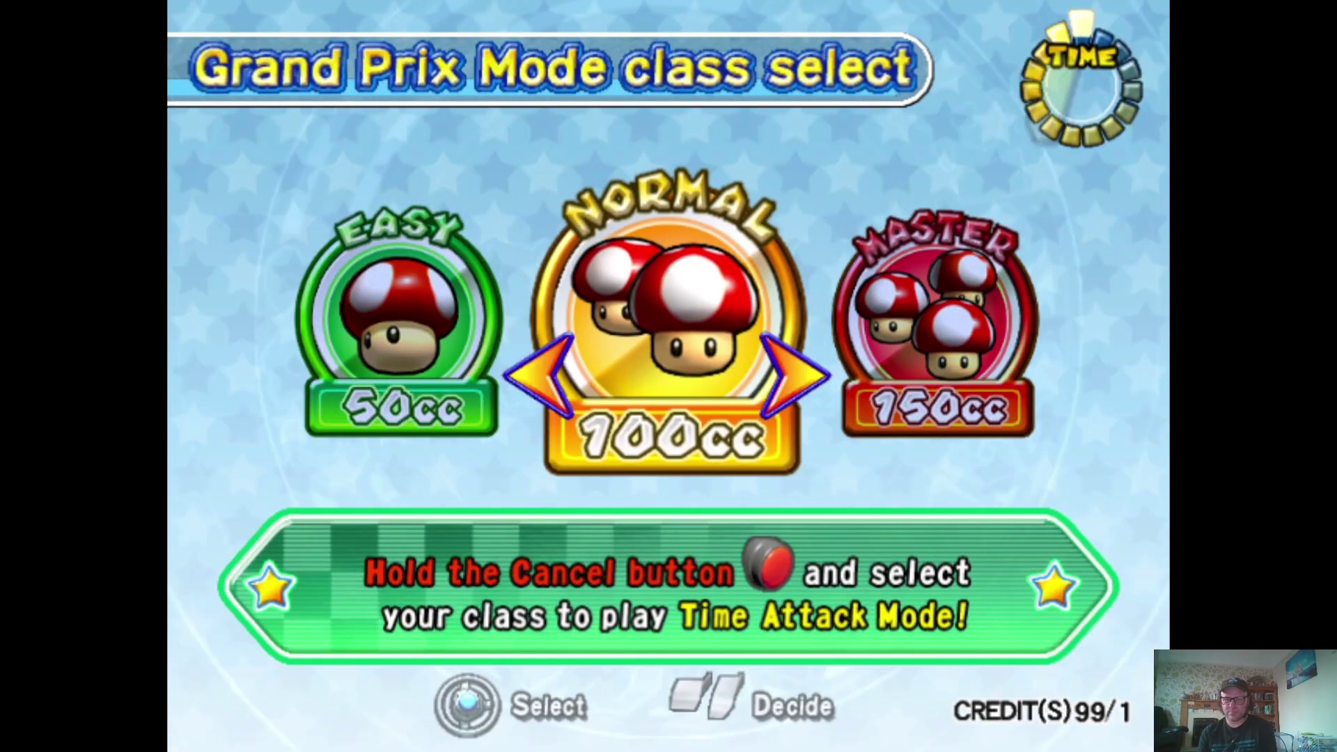
Test the game's Grand Prix mode by picking a class and Mario as the driver, and exit back to Dolphin.
{"action": "key", "text": "Right"}
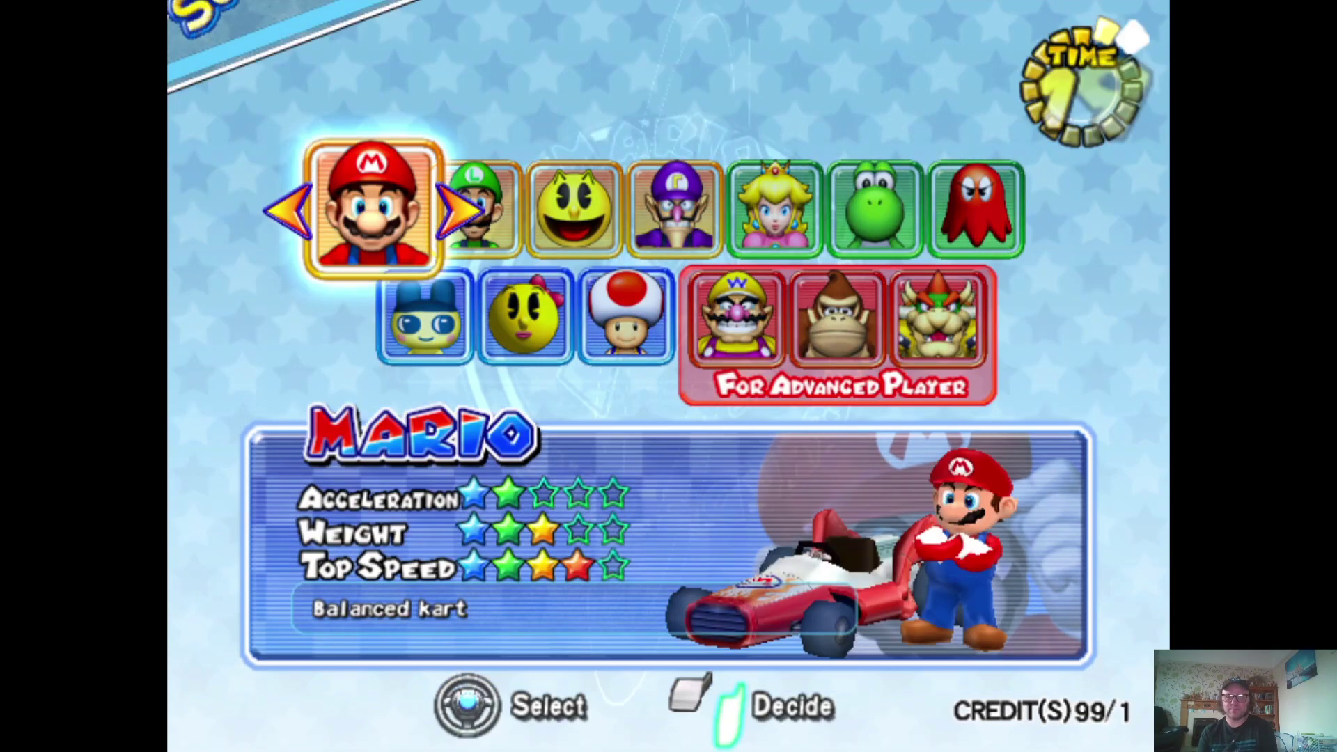
{"action": "key", "text": "Return"}
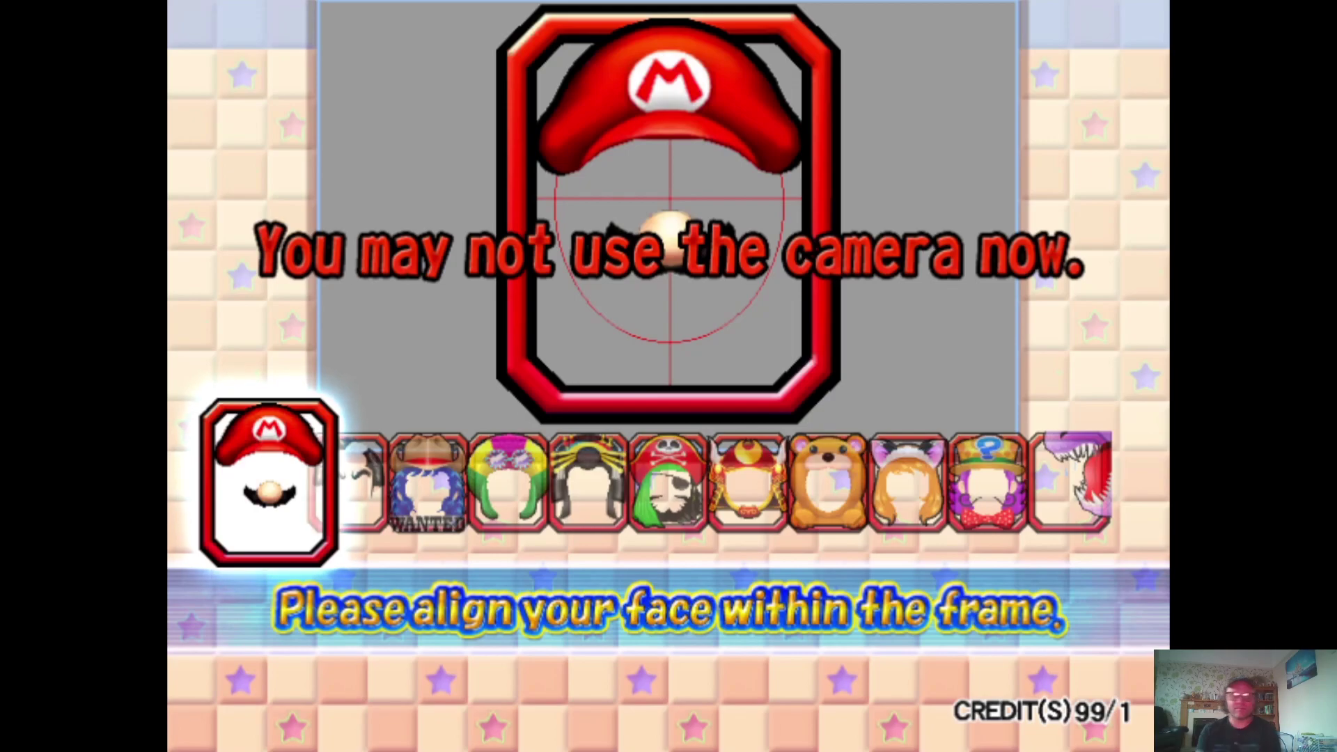
{"action": "key", "text": "Escape"}
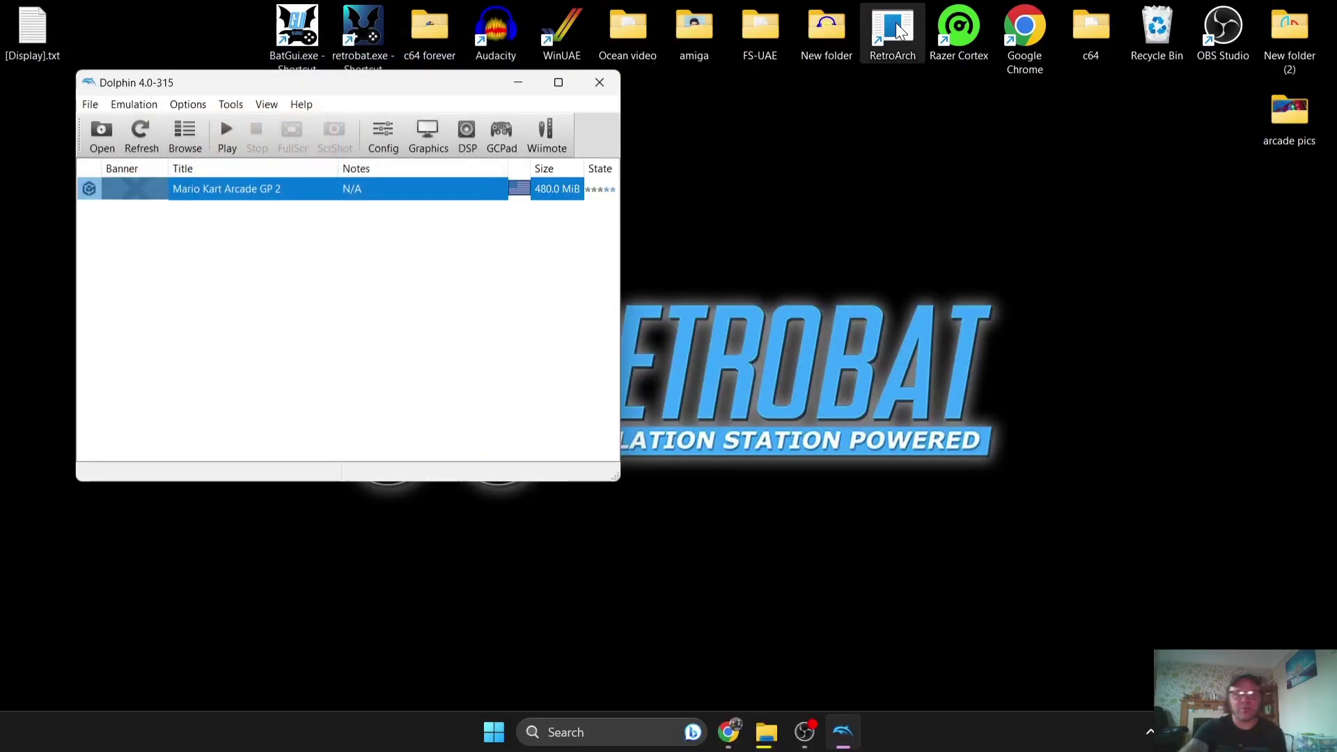
Set Dolphin's fullscreen resolution to 1920x1080 and the aspect ratio to Force 16:9 in the graphics configuration.
{"action": "left_click_drag", "start_coordinate": [335, 82], "coordinate": [719, 146]}
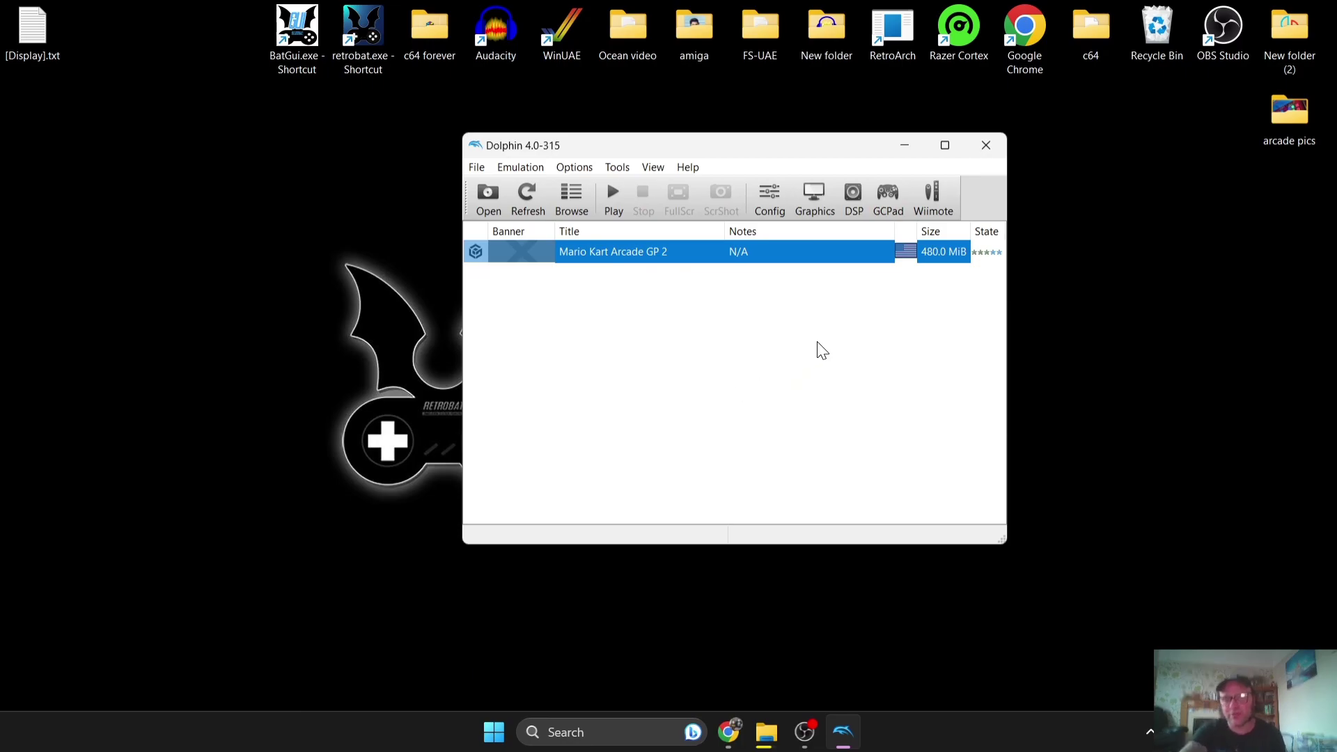
{"action": "left_click", "coordinate": [814, 199]}
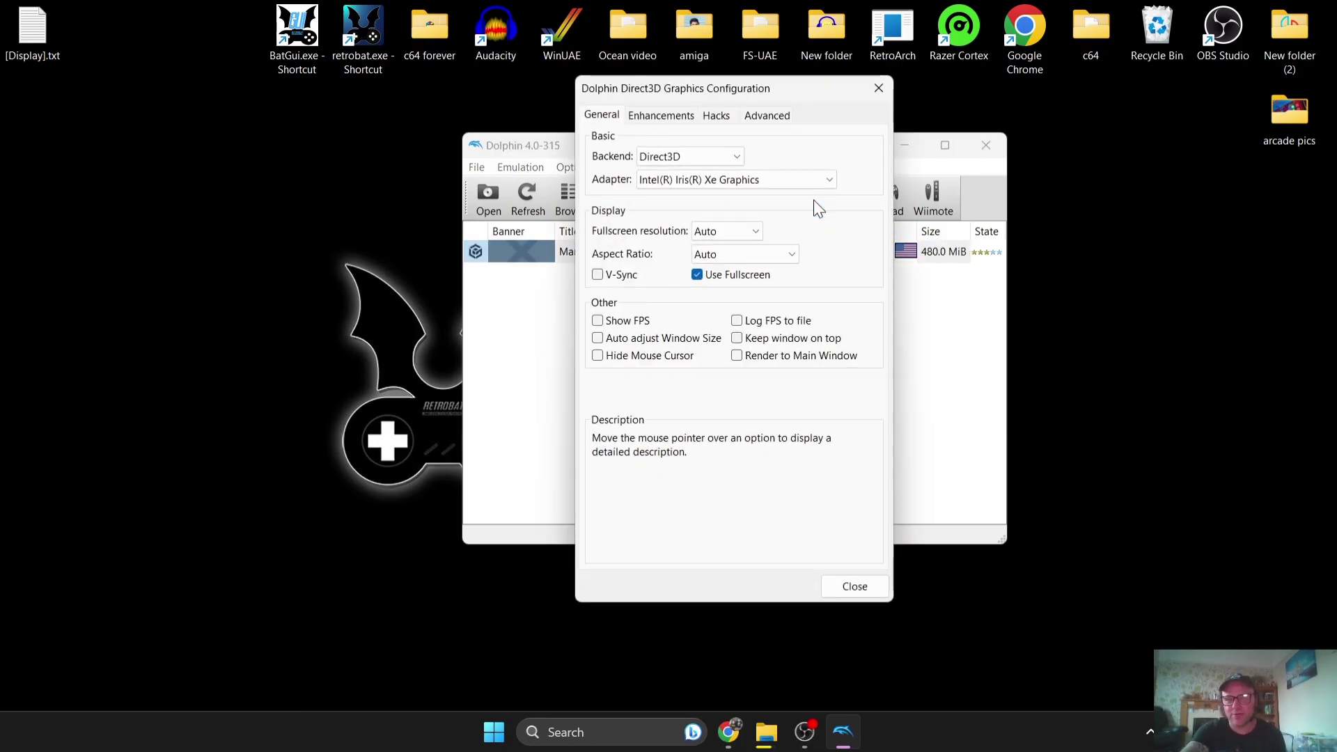
{"action": "left_click", "coordinate": [743, 232]}
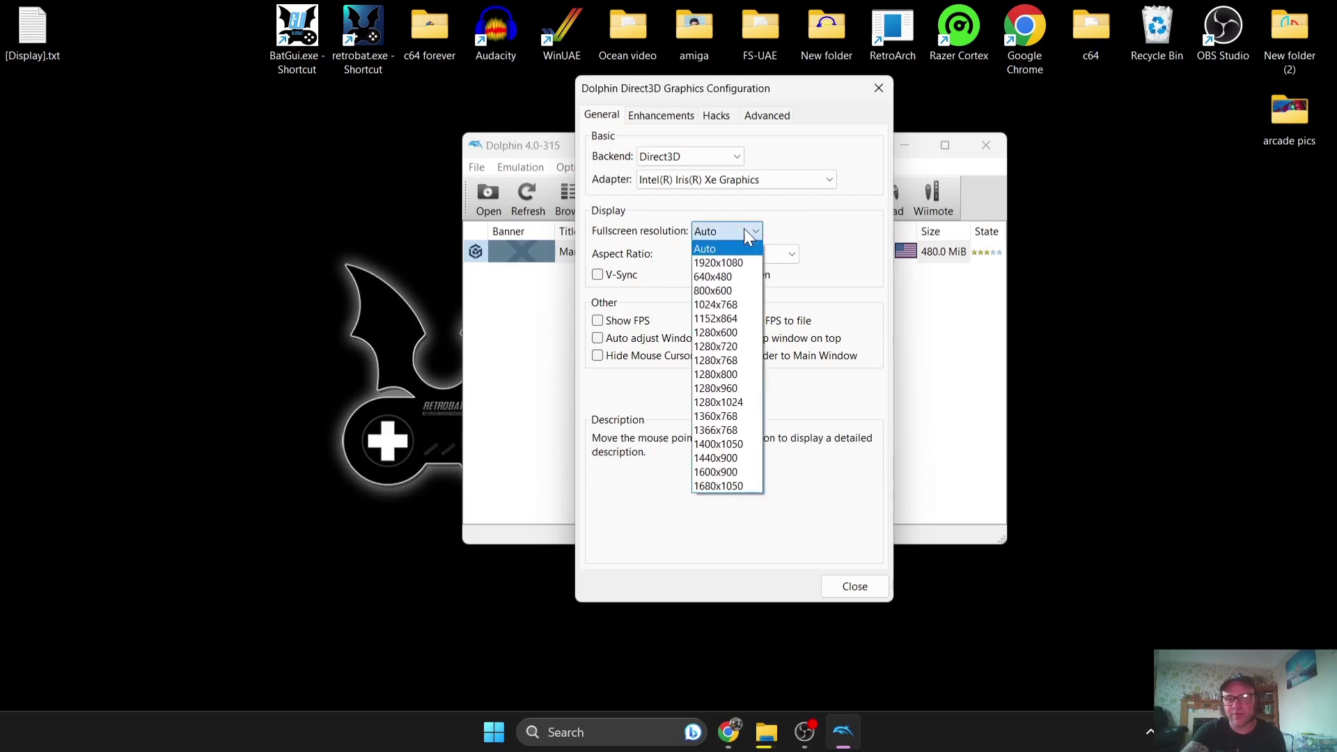
{"action": "left_click", "coordinate": [742, 266]}
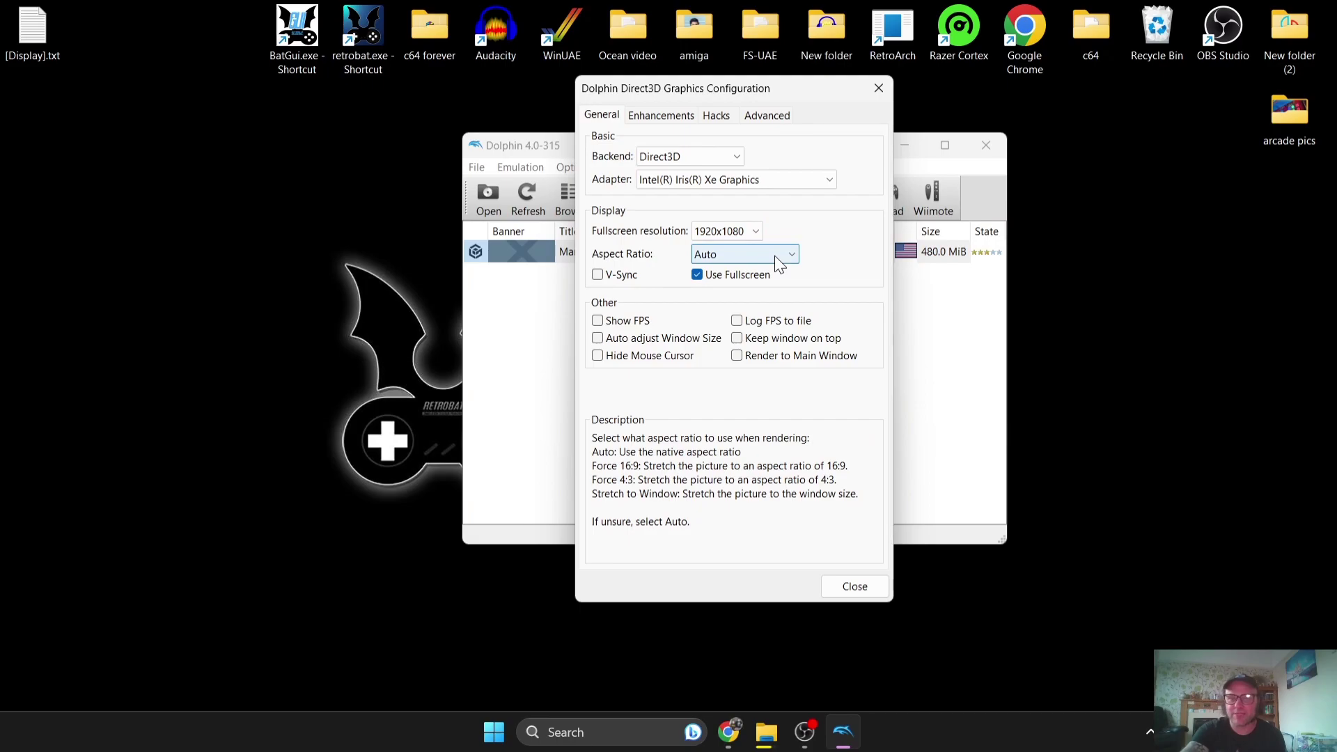
{"action": "left_click", "coordinate": [774, 255]}
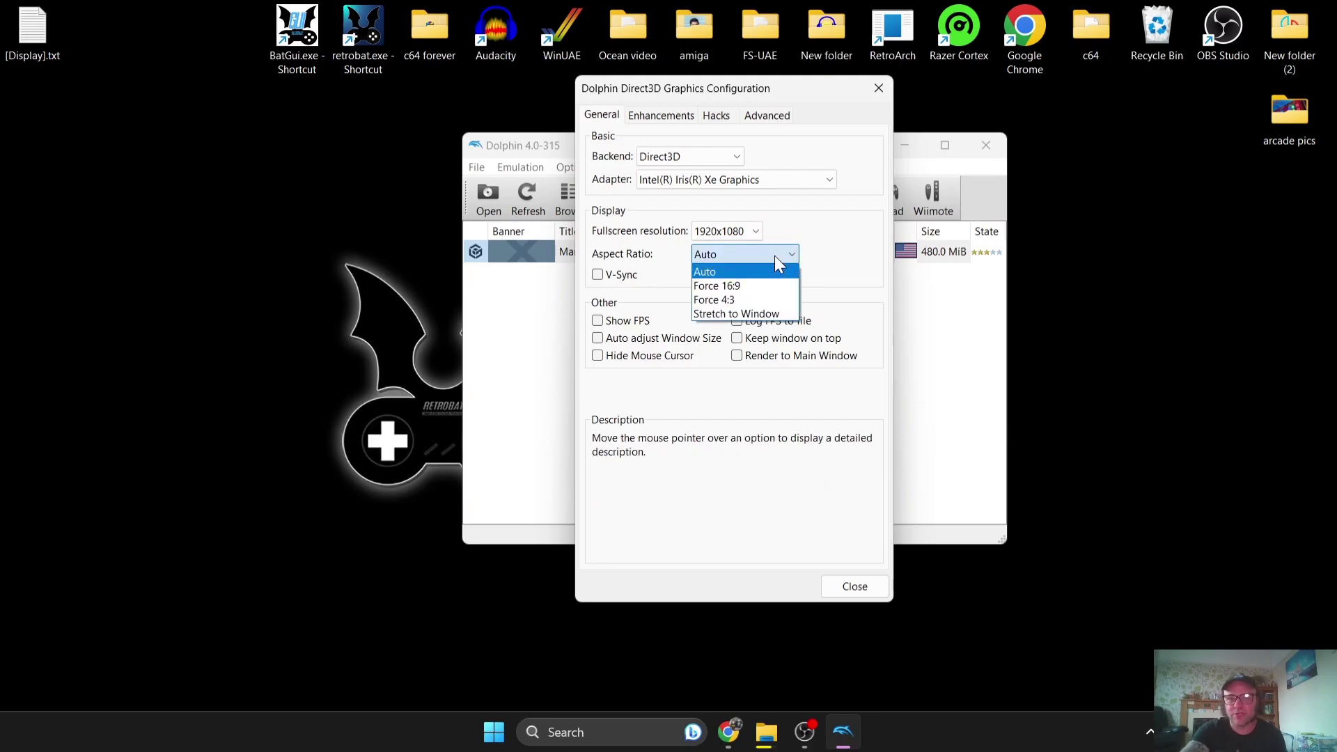
{"action": "left_click", "coordinate": [793, 287]}
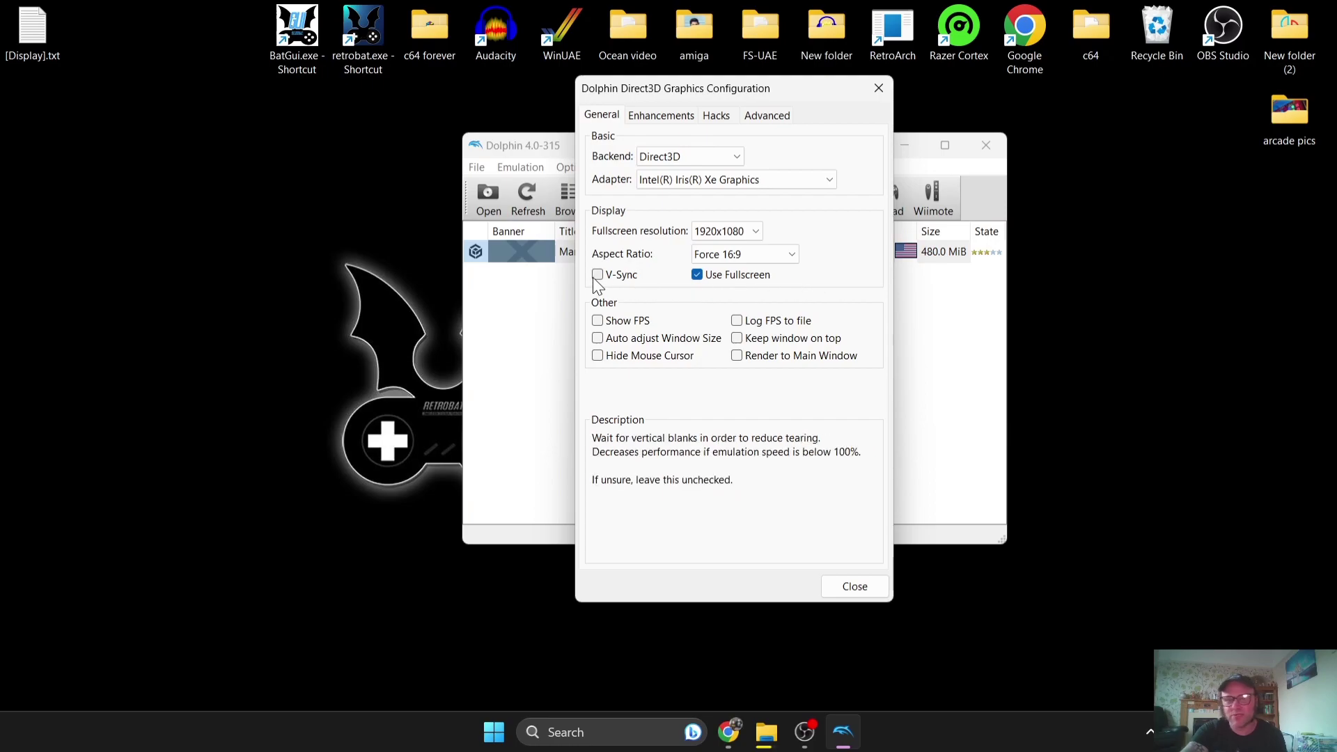
Set the internal resolution to 2x Native (1280x1056) and anti-aliasing to 4 samples, and close Dolphin.
{"action": "left_click", "coordinate": [682, 115]}
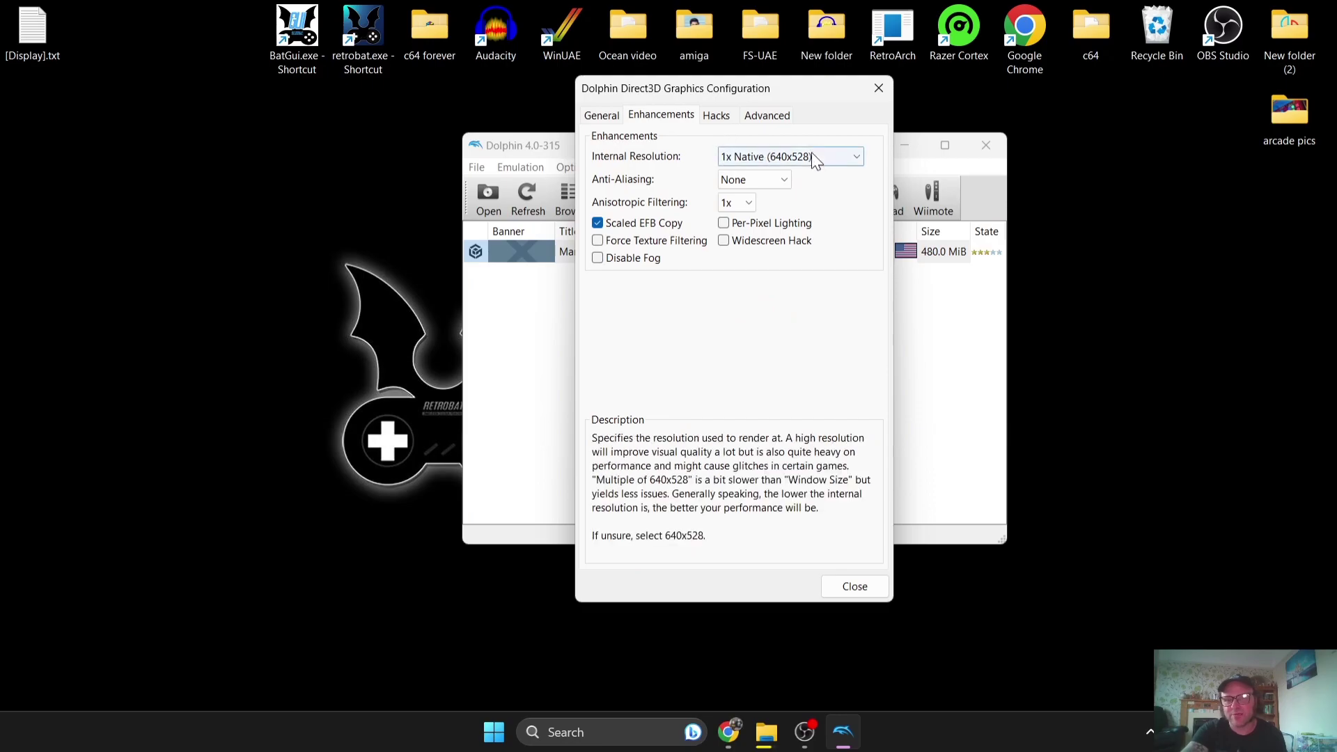
{"action": "left_click", "coordinate": [836, 162]}
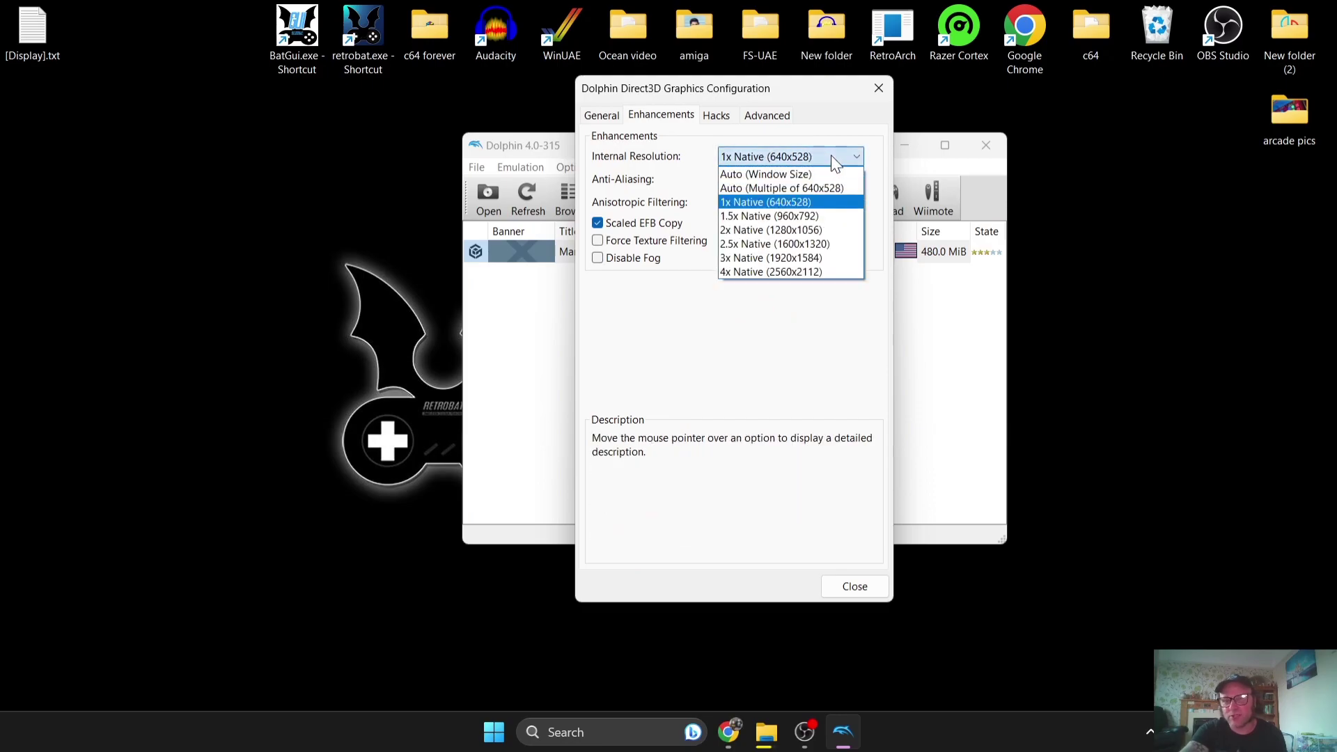
{"action": "left_click", "coordinate": [813, 230]}
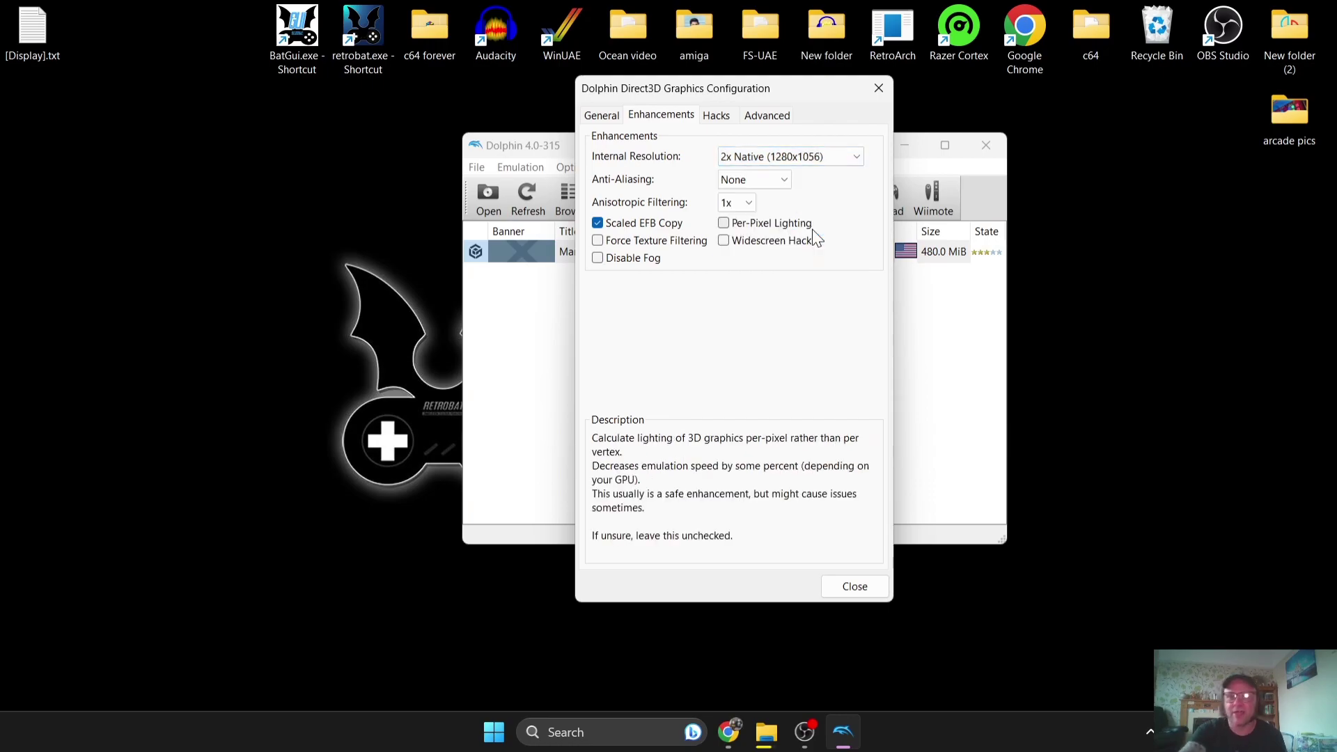
{"action": "left_click", "coordinate": [778, 181]}
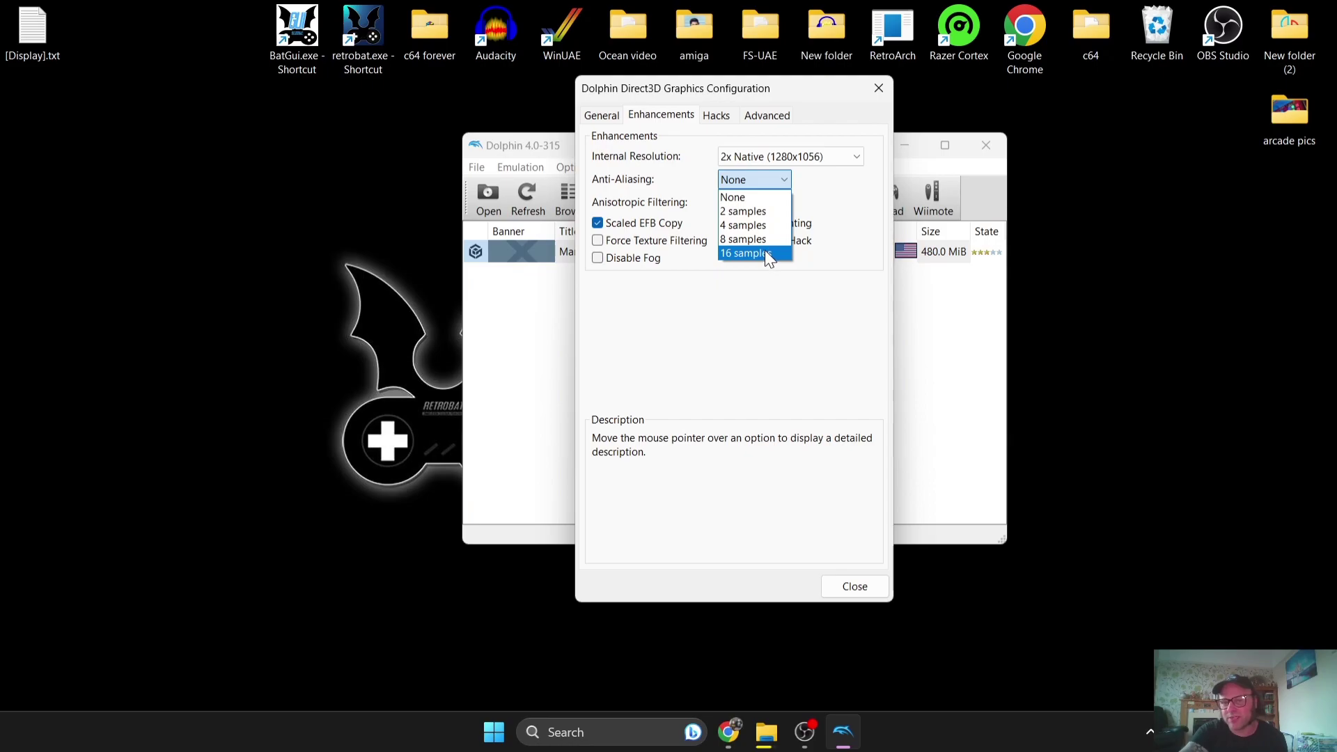
{"action": "left_click", "coordinate": [762, 223]}
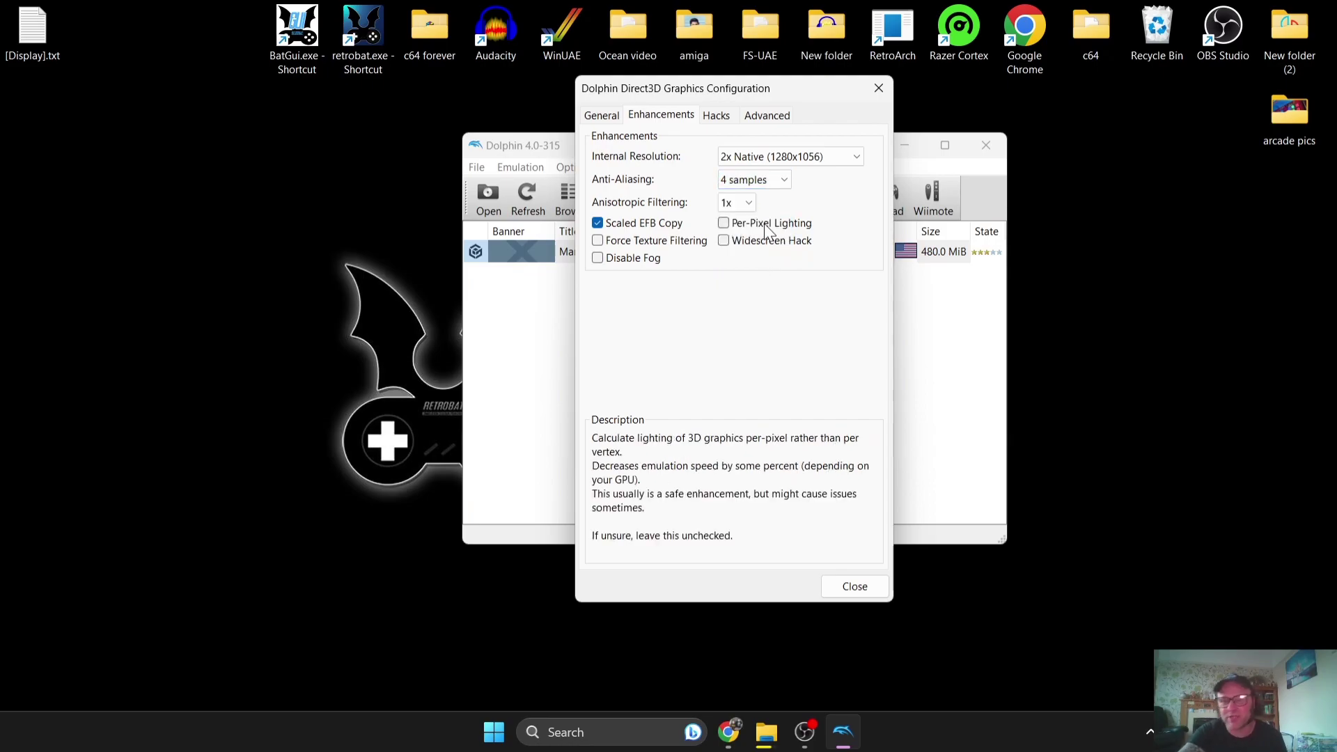
{"action": "left_click", "coordinate": [848, 583]}
{"action": "left_click", "coordinate": [866, 402]}
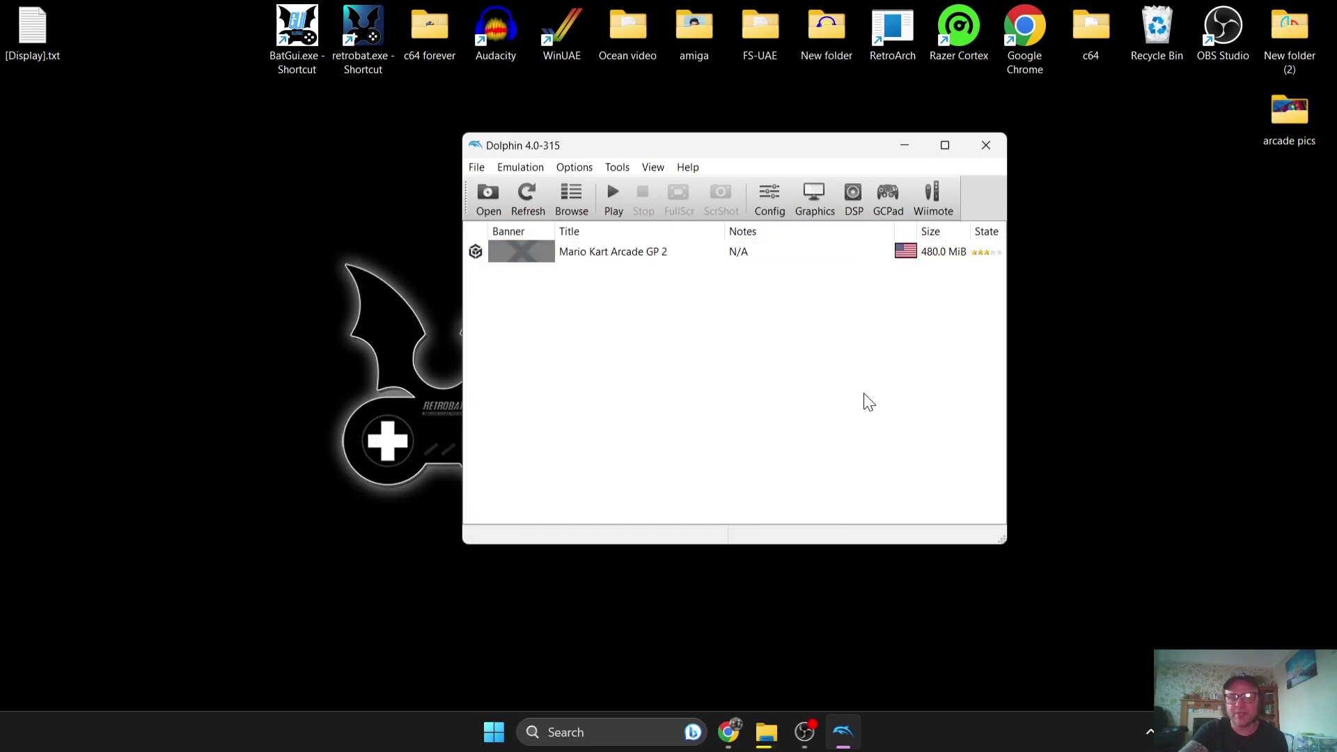
{"action": "left_click", "coordinate": [984, 146]}
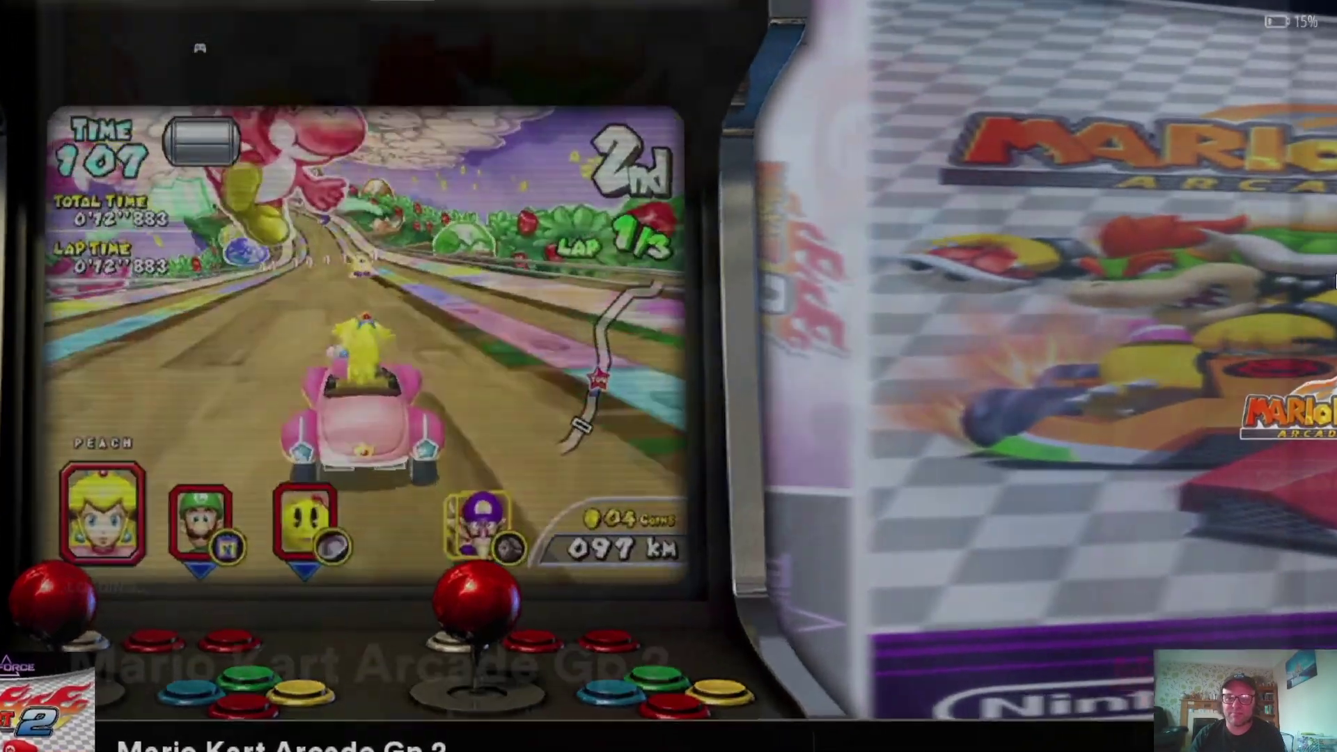
Launch Mario Kart Arcade GP 2 from RetroBat, start a 100cc Grand Prix race with Mario, and exit to the desktop.
{"action": "key", "text": "Return"}
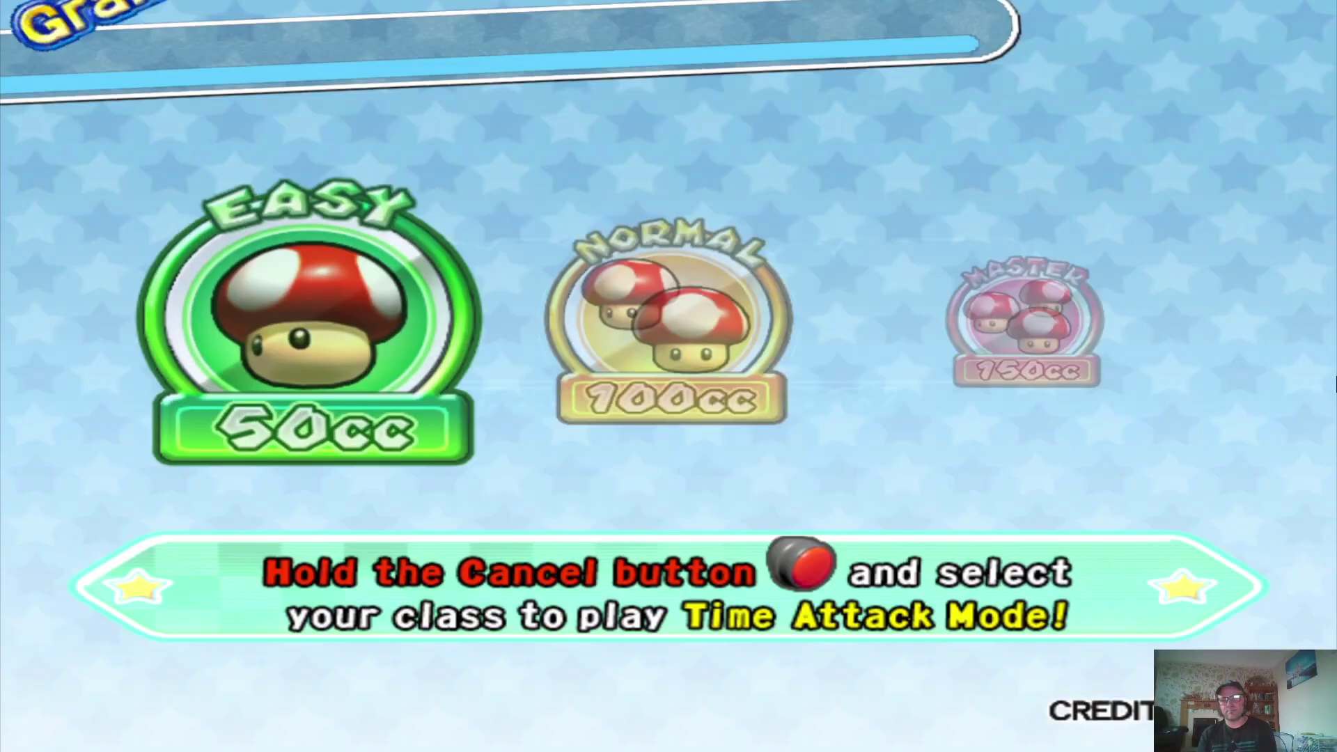
{"action": "key", "text": "Right"}
{"action": "key", "text": "Return"}
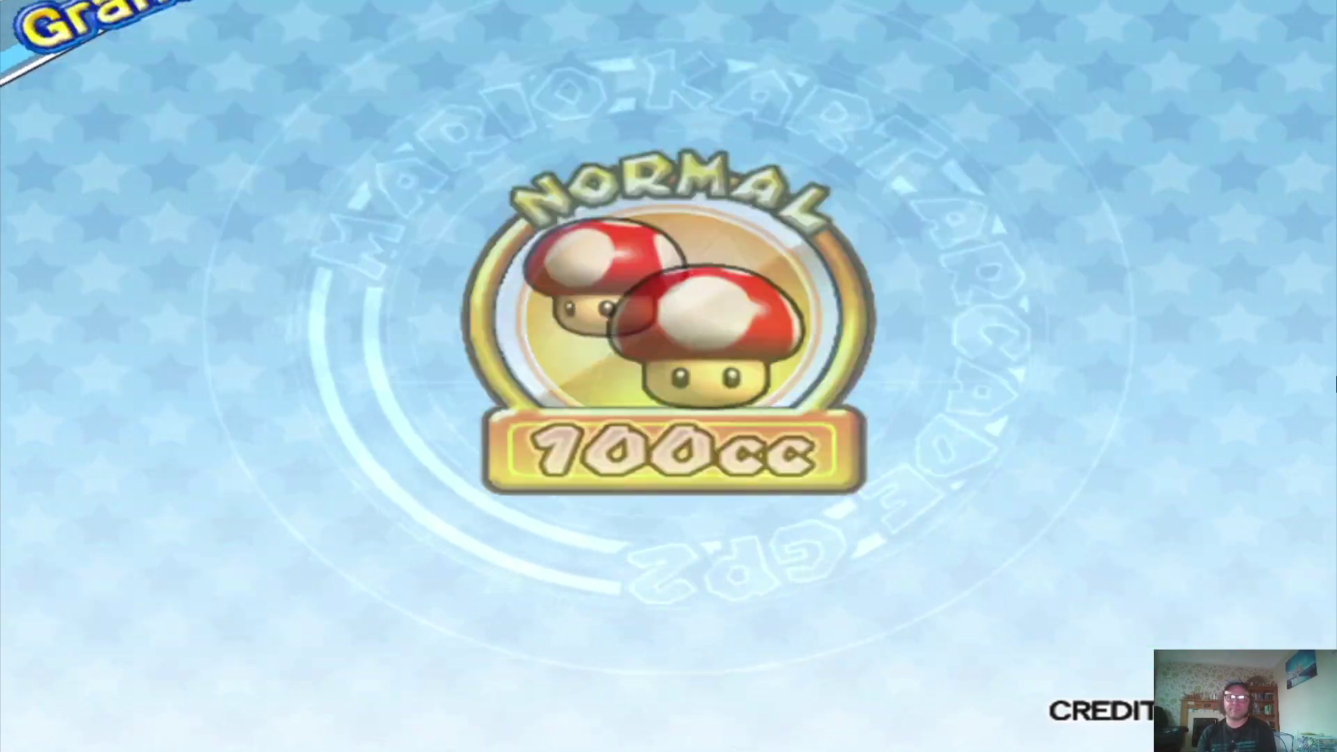
{"action": "key", "text": "Return"}
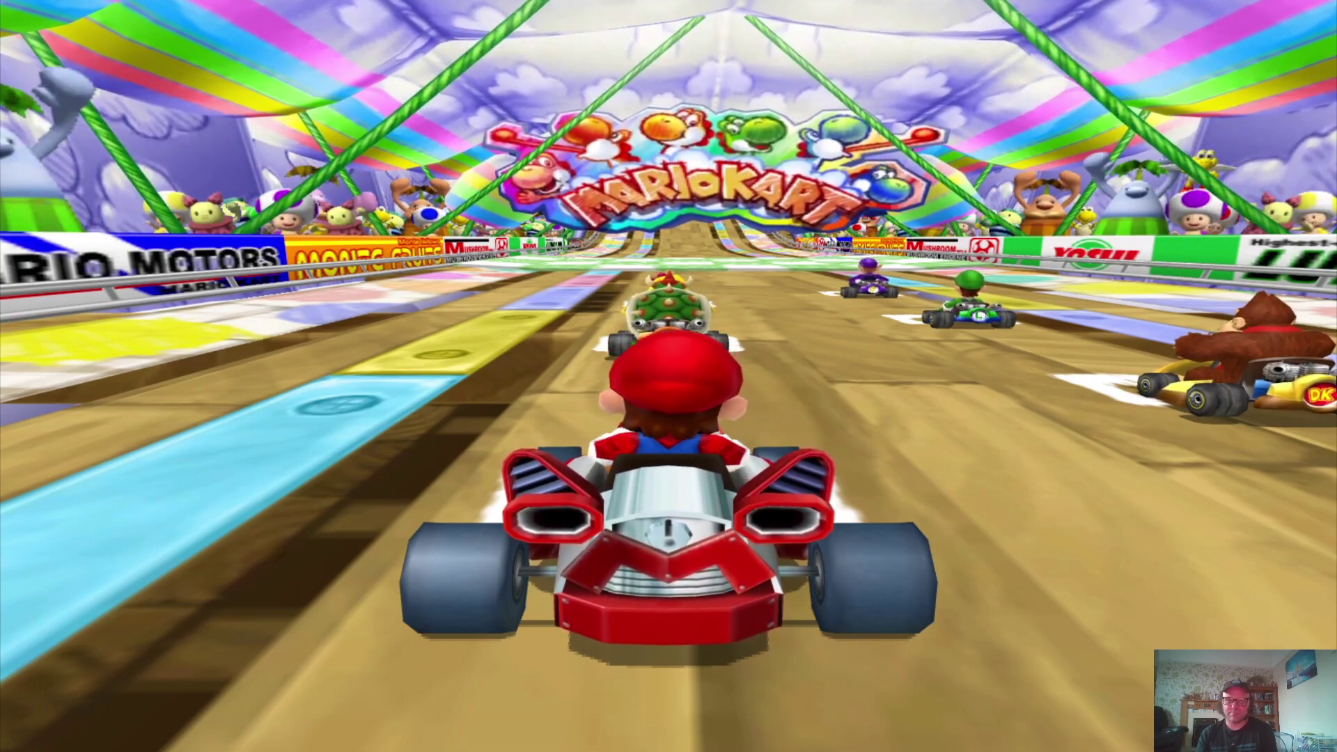
{"action": "key", "text": "Escape"}
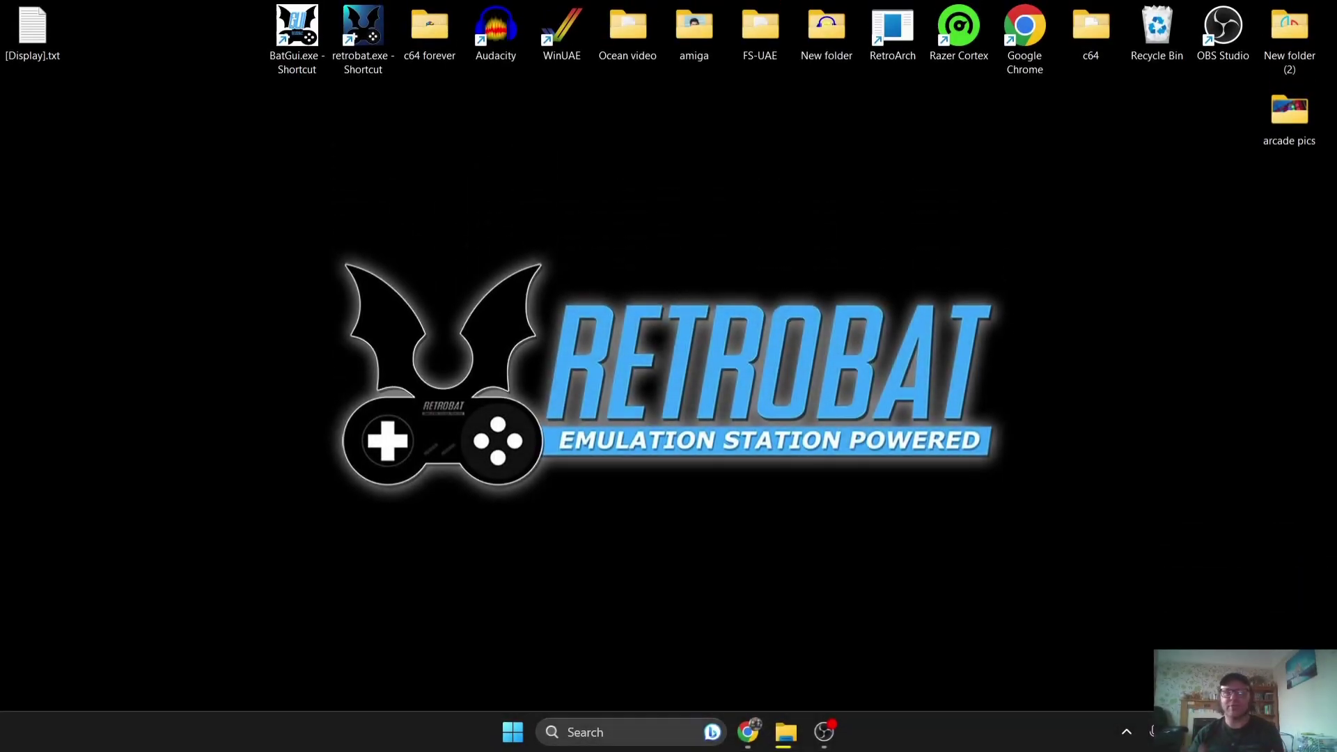